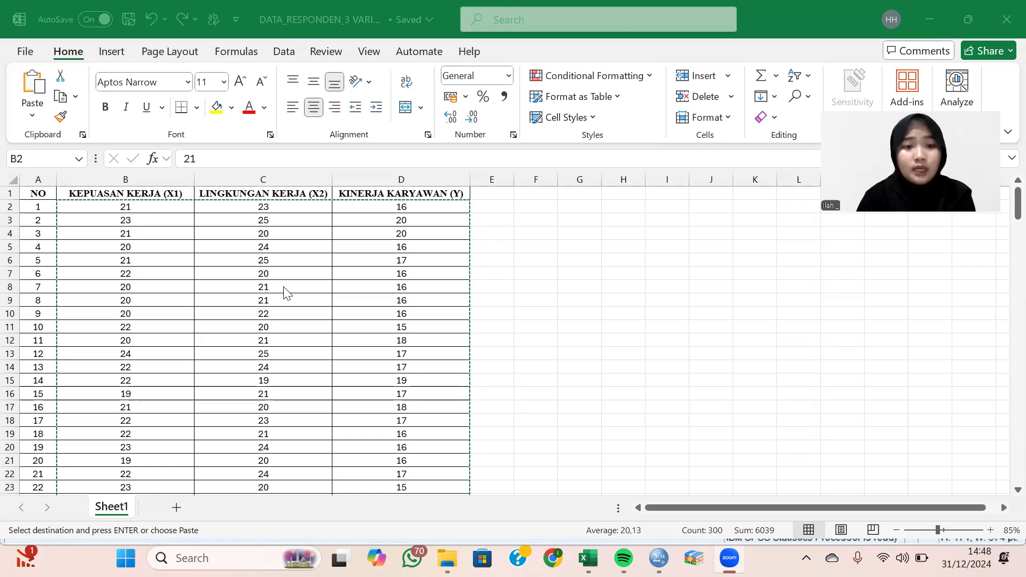
- Switch to the empty Untitled5 dataset in SPSS and paste the copied Excel responses for X1, X2 and Y starting at the first cell
scroll(284, 293, down, 3)
scroll(284, 293, down, 14)
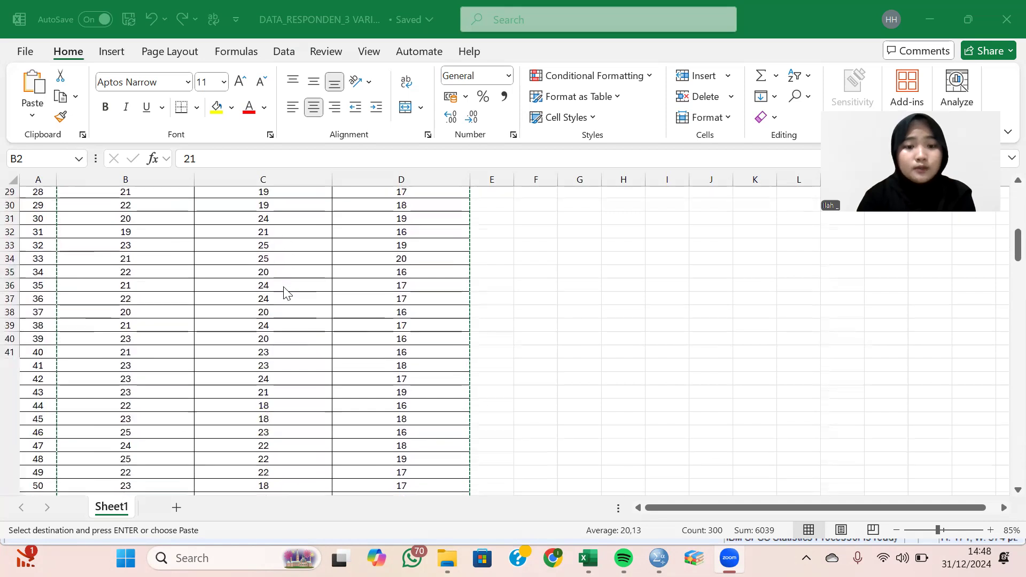
scroll(284, 293, down, 12)
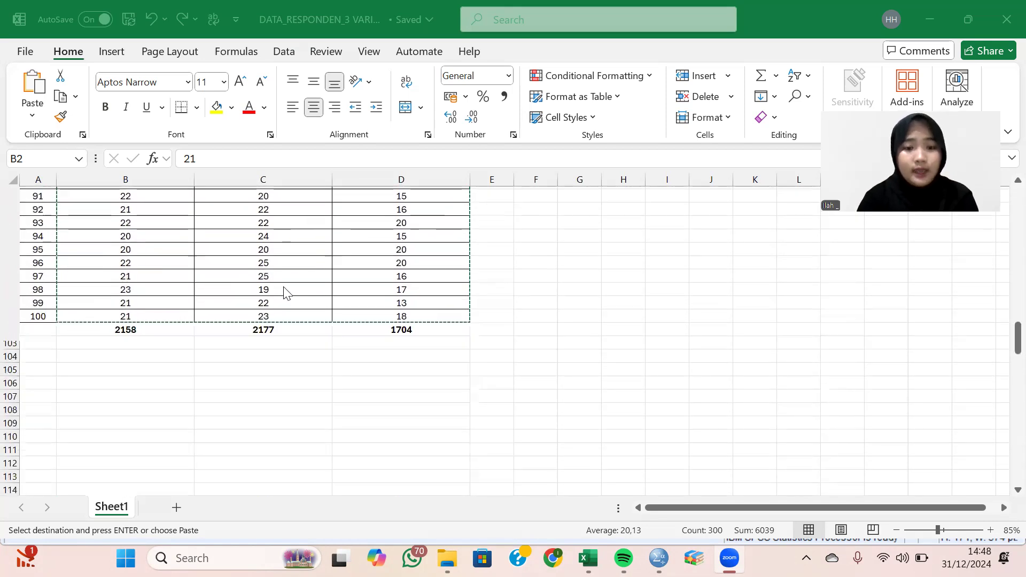
mouse_move(659, 558)
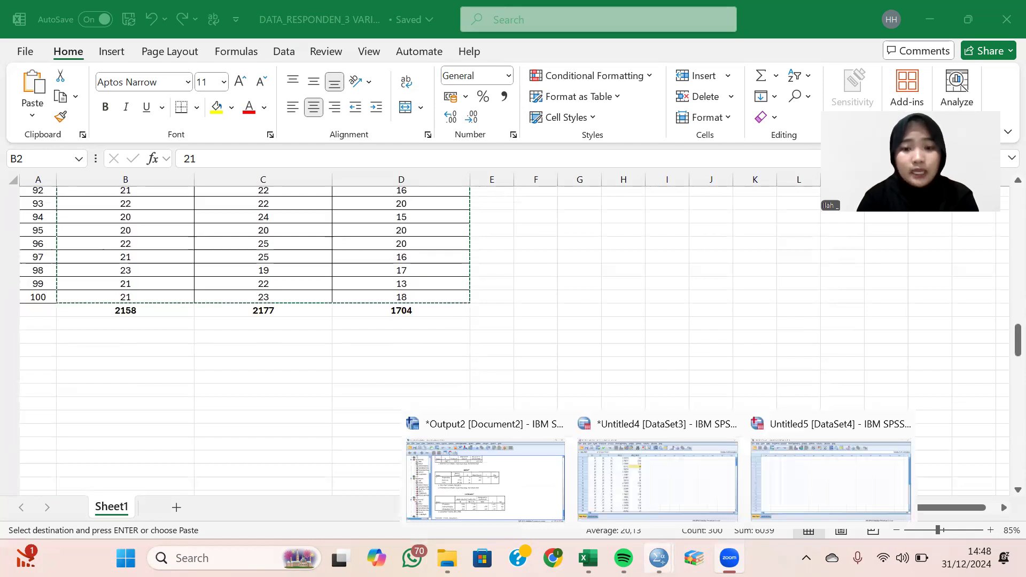
click(811, 496)
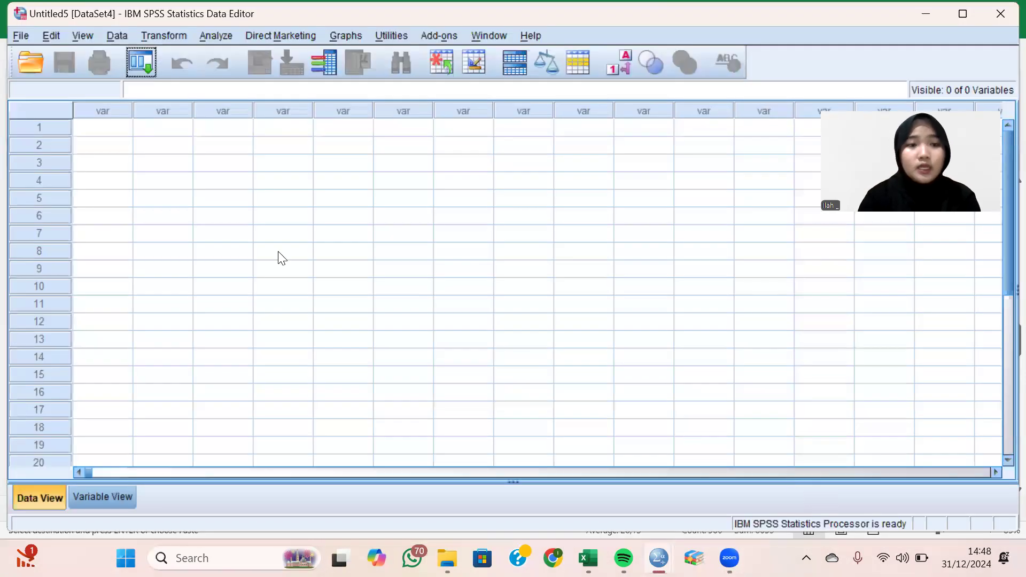
click(114, 135)
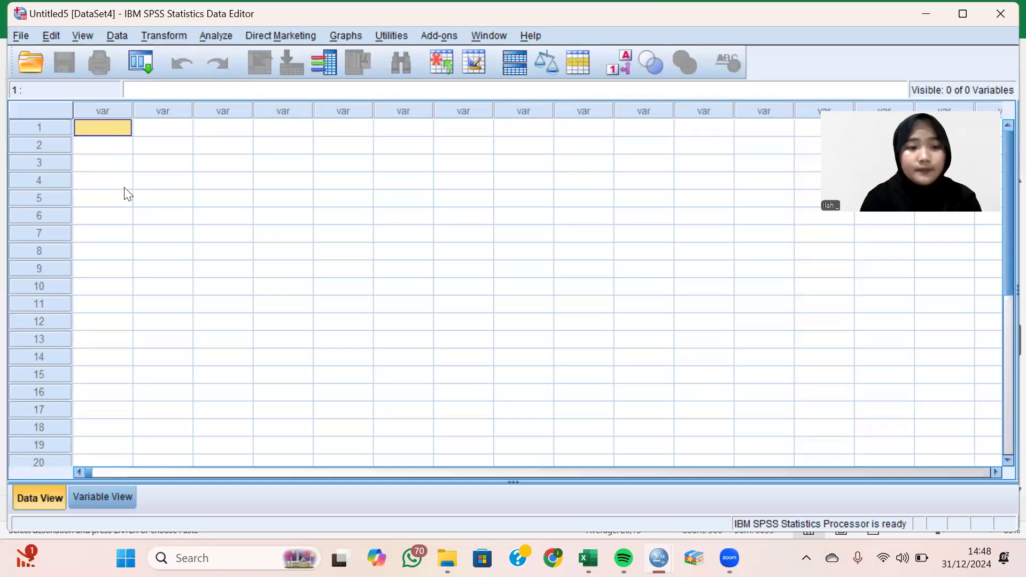
key(ctrl+v)
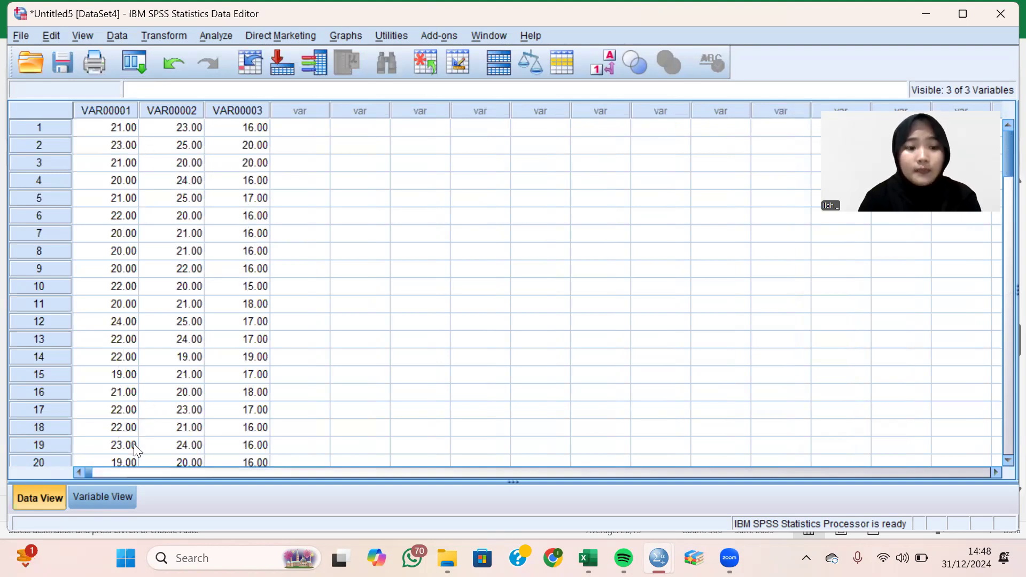
- Rename the three pasted variables as X1, X2 and Y in the variable definitions
click(116, 488)
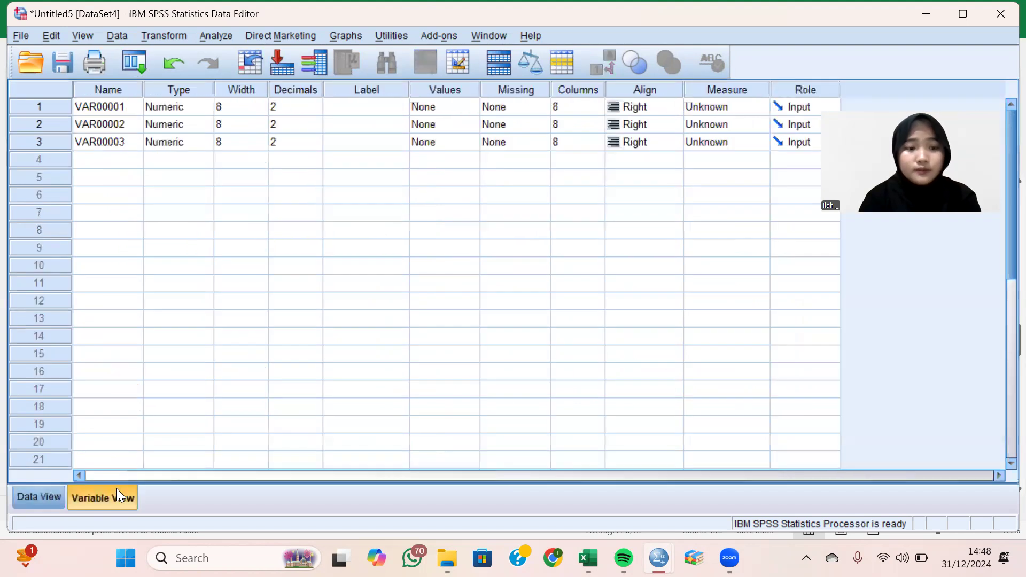
click(112, 105)
key(BackSpace)
text(X1)
key(Return)
key(BackSpace)
text(X)
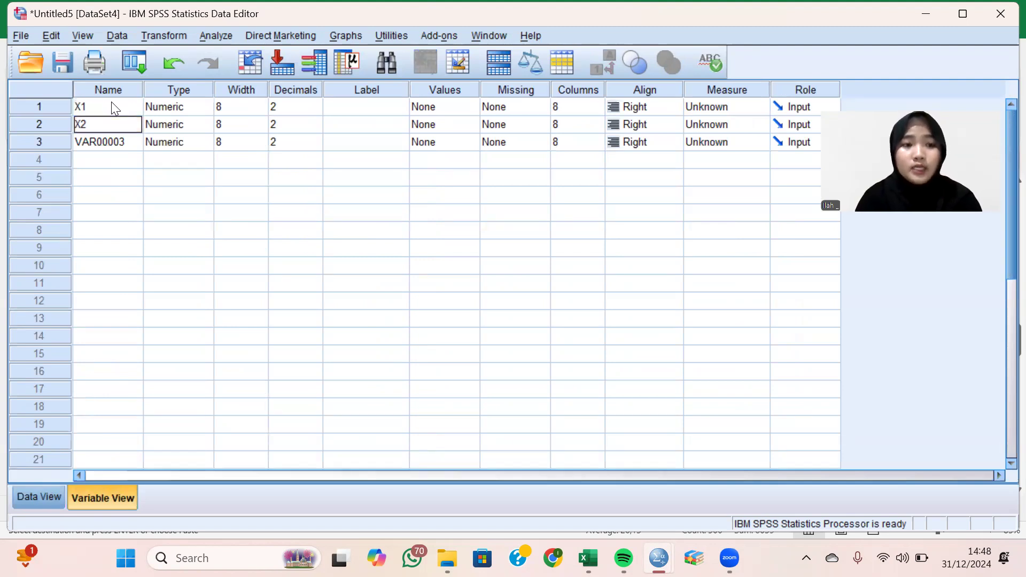
text(2)
key(Return)
key(BackSpace)
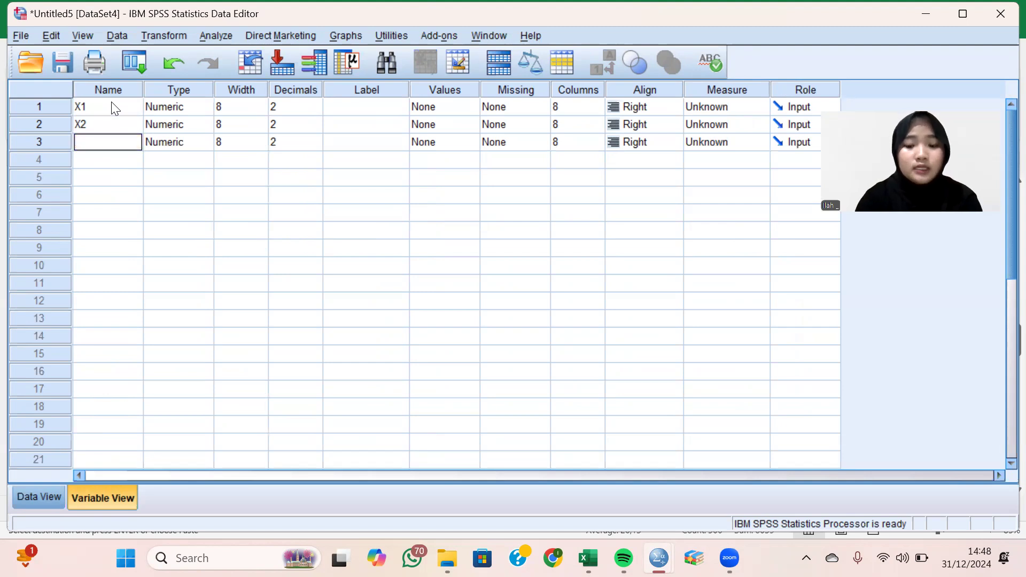
text(Y)
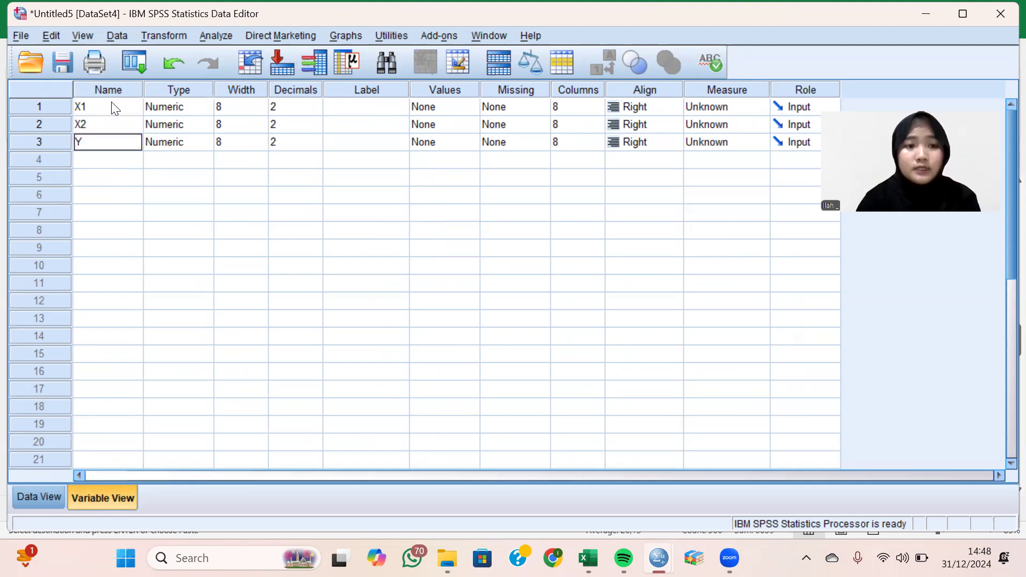
- Set the width of variables X1, X2 and Y to 6
click(253, 108)
click(261, 110)
click(261, 109)
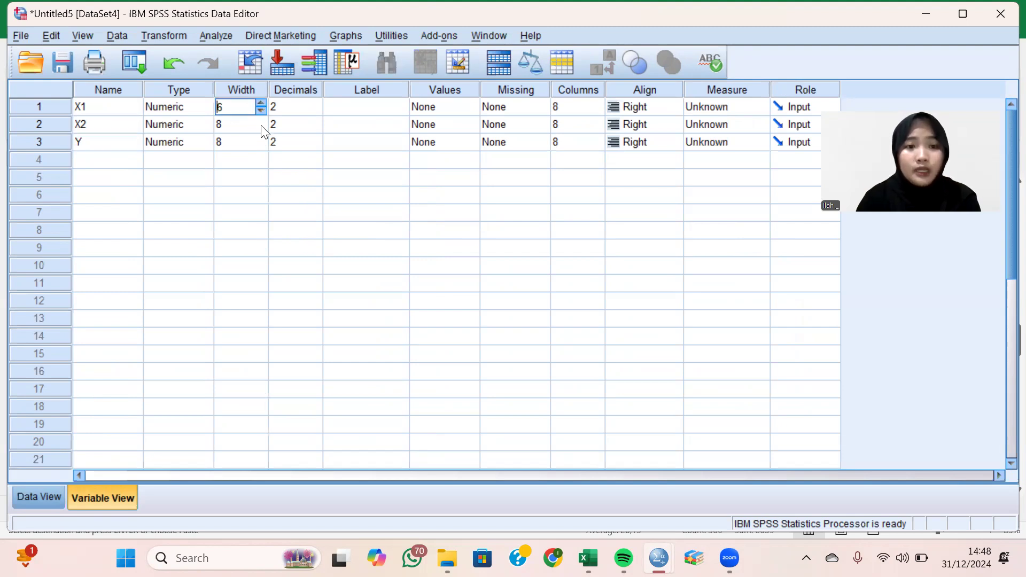
click(261, 125)
click(261, 126)
click(261, 125)
click(262, 145)
click(262, 145)
click(262, 146)
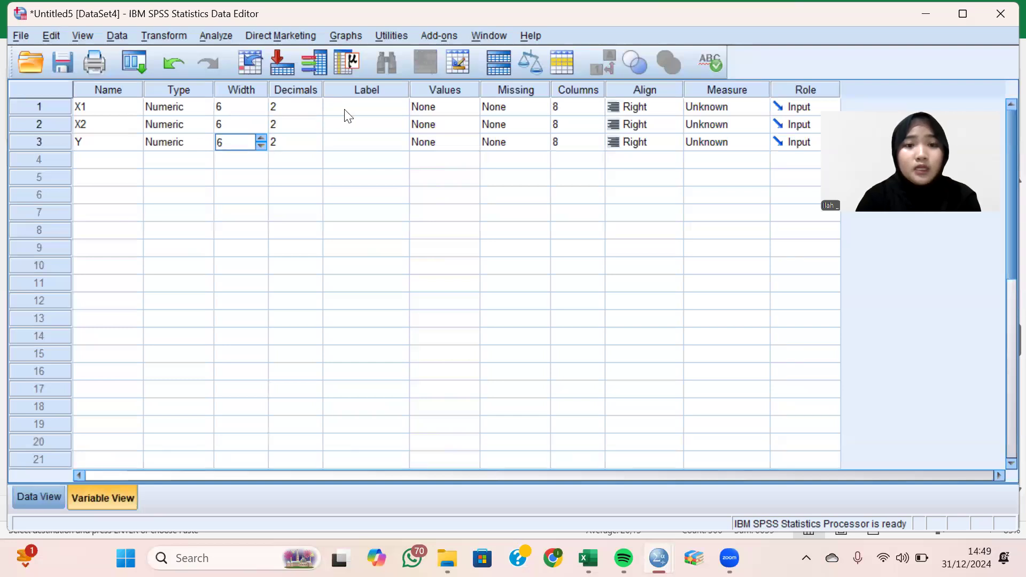
- Set the decimals of variables X1, X2 and Y to 0
click(316, 102)
click(315, 104)
click(316, 109)
click(316, 109)
click(316, 109)
click(315, 127)
click(315, 128)
click(315, 127)
click(313, 147)
click(314, 147)
click(313, 147)
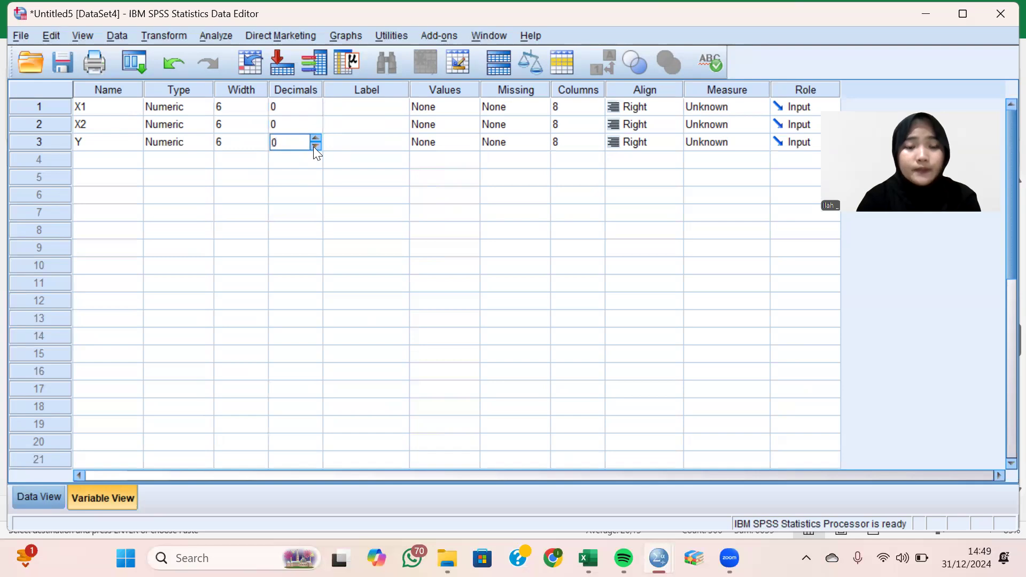
- Label variable X1 as "Kepuasan Kerja"
click(389, 110)
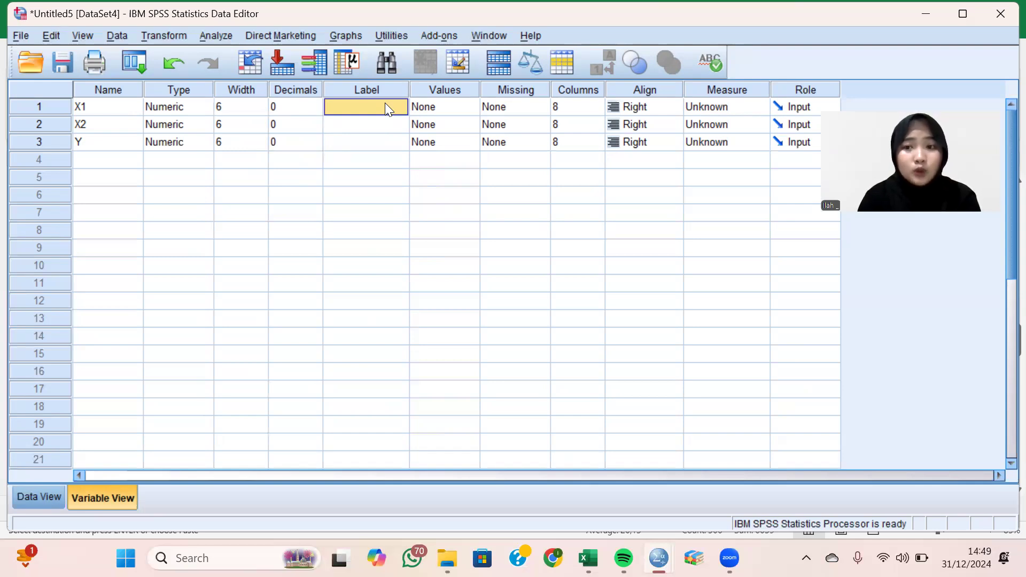
text(k)
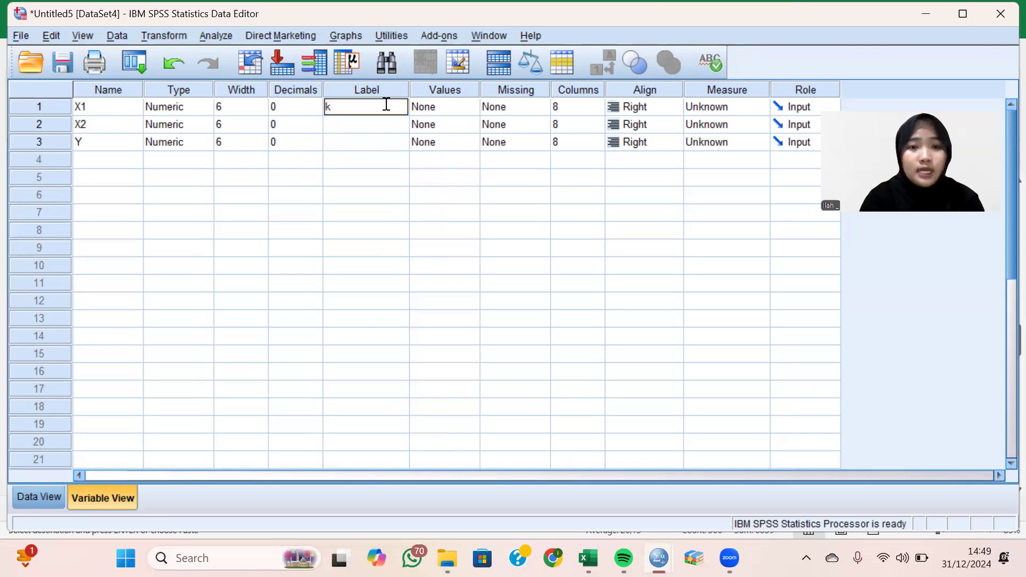
key(BackSpace)
text(K)
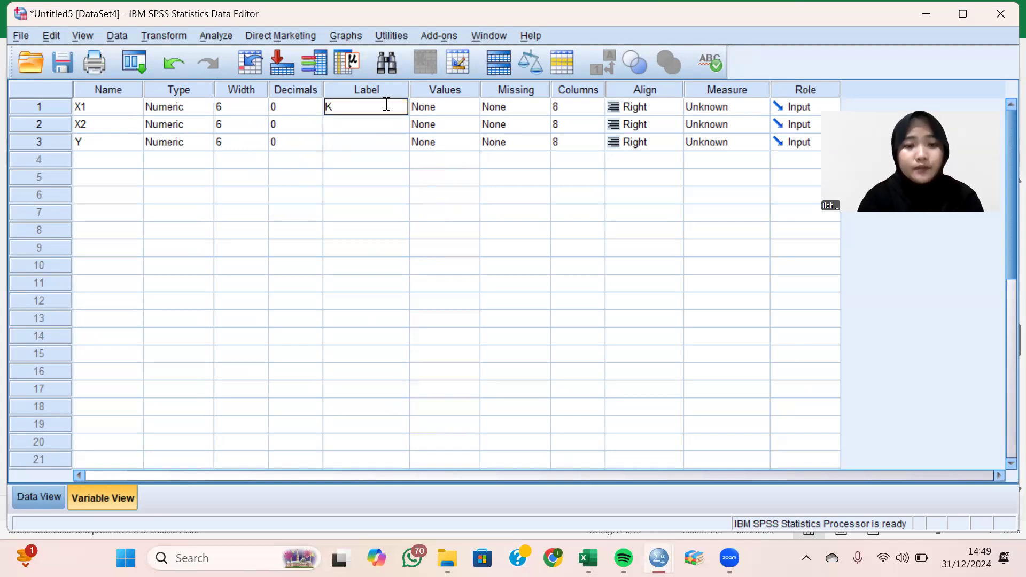
text(epu)
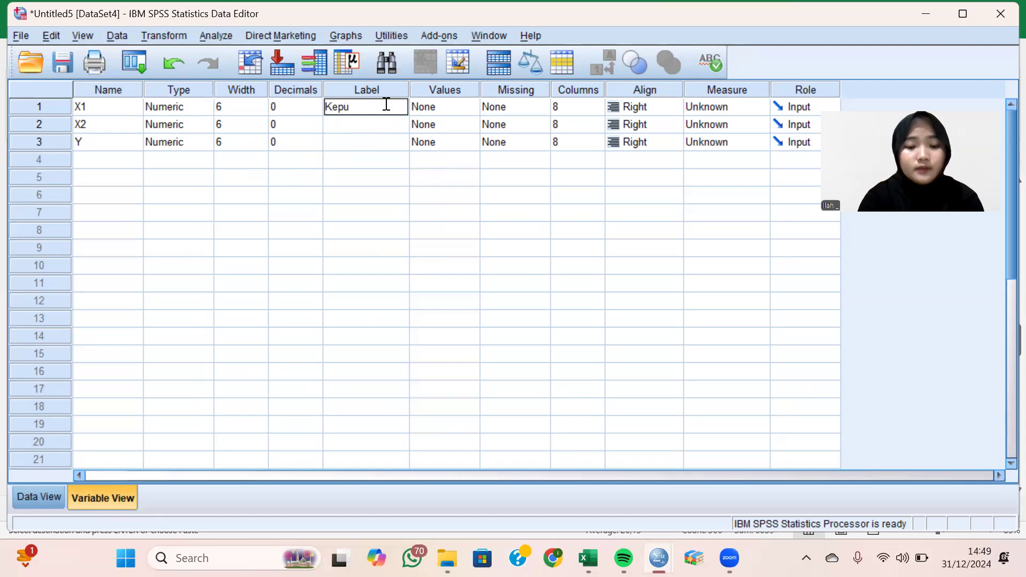
text(asan K)
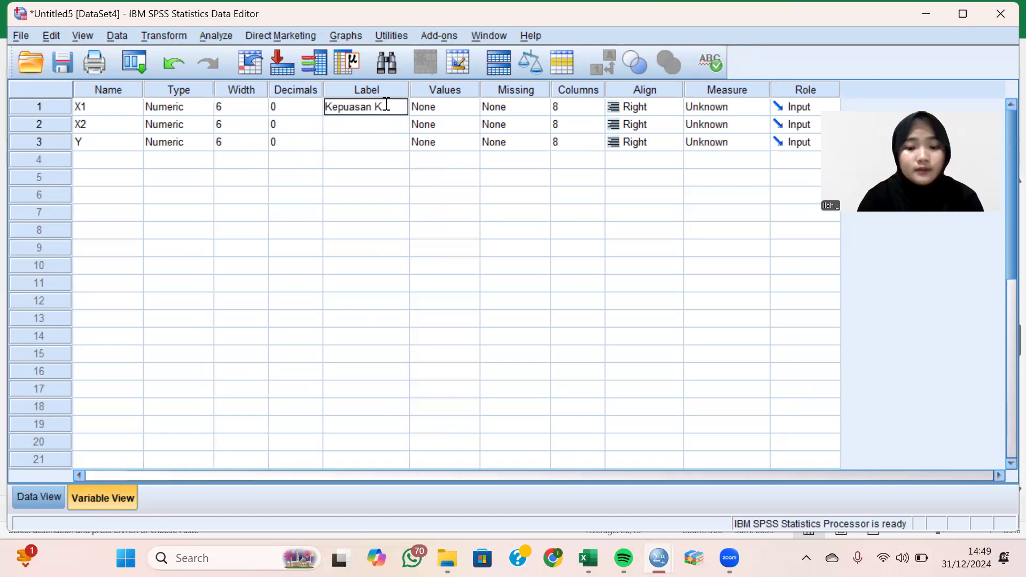
text(erja)
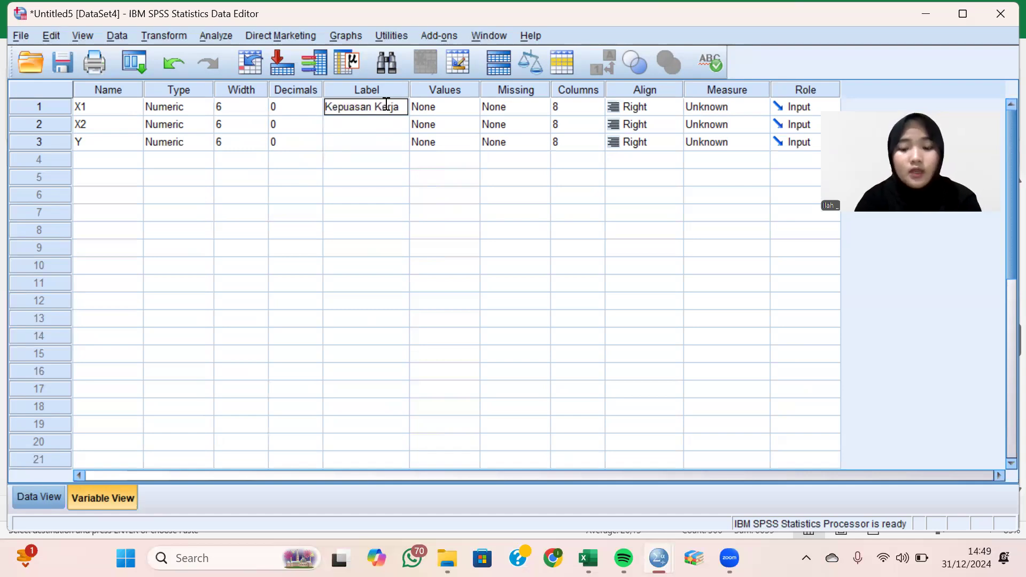
key(Return)
- Label variable X2 as "Lingkungan Kerja" and variable Y as "Kinerja Karyawan"
text(L)
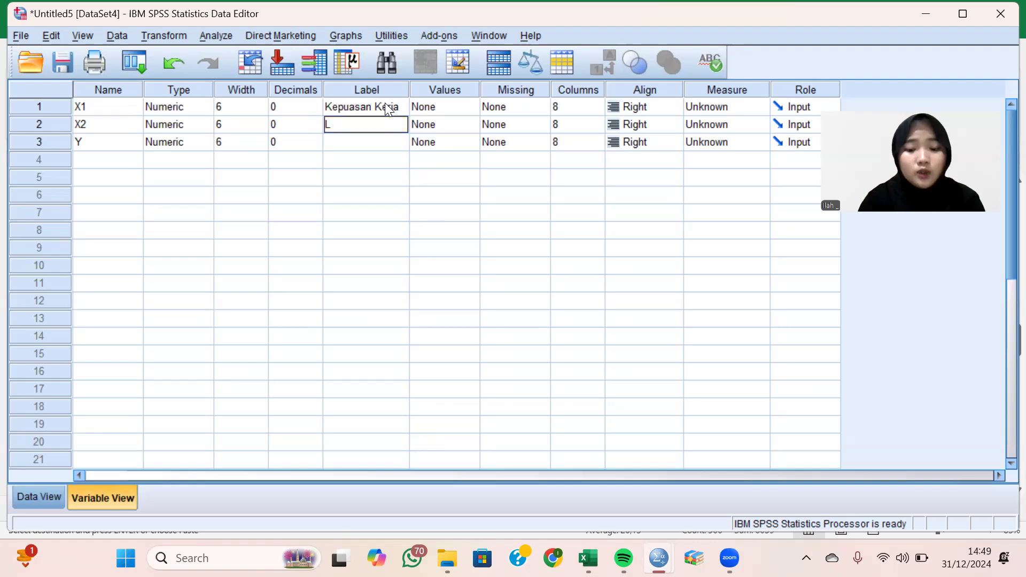
text(ingkun)
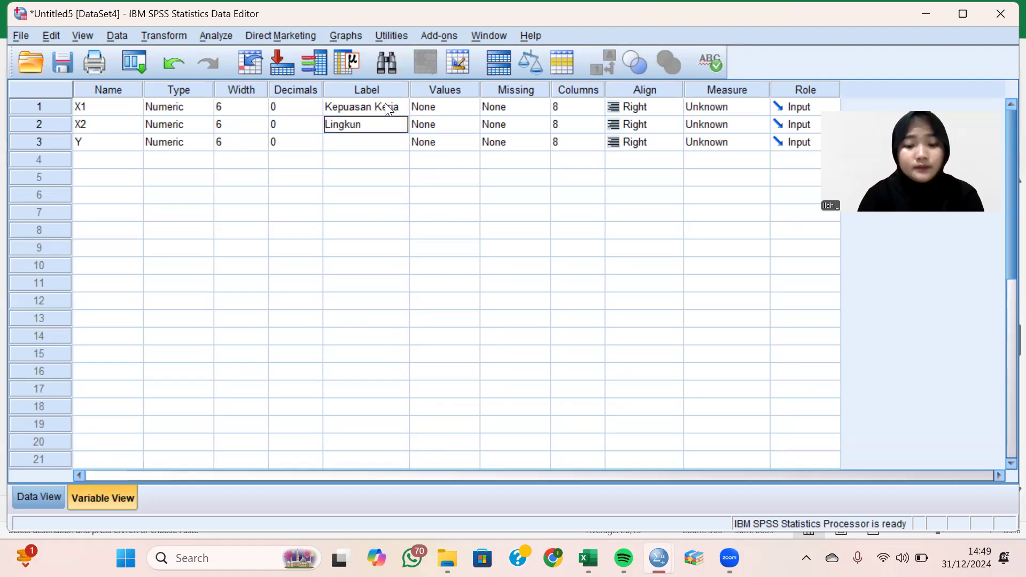
text(gan Kerja)
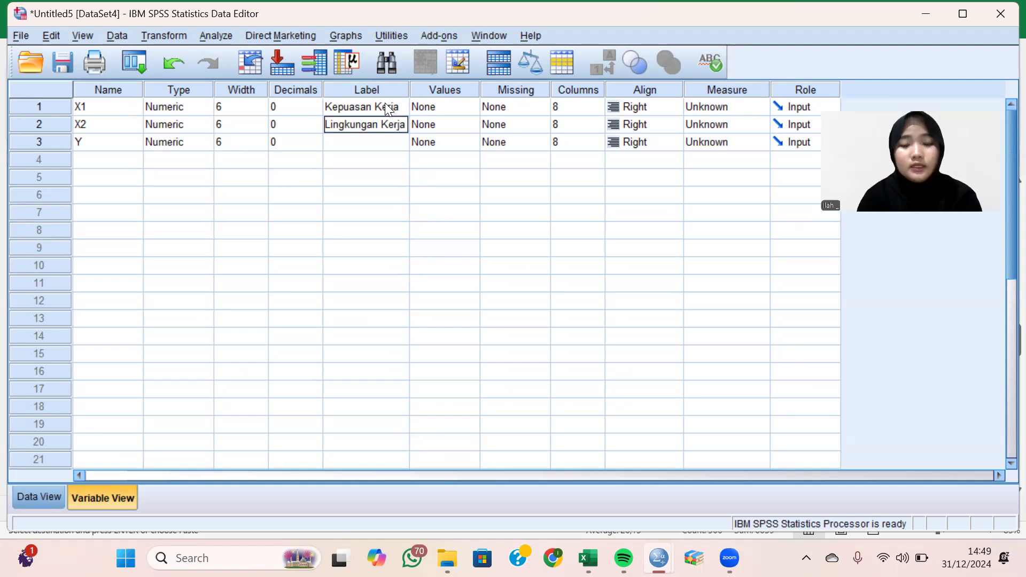
key(Return)
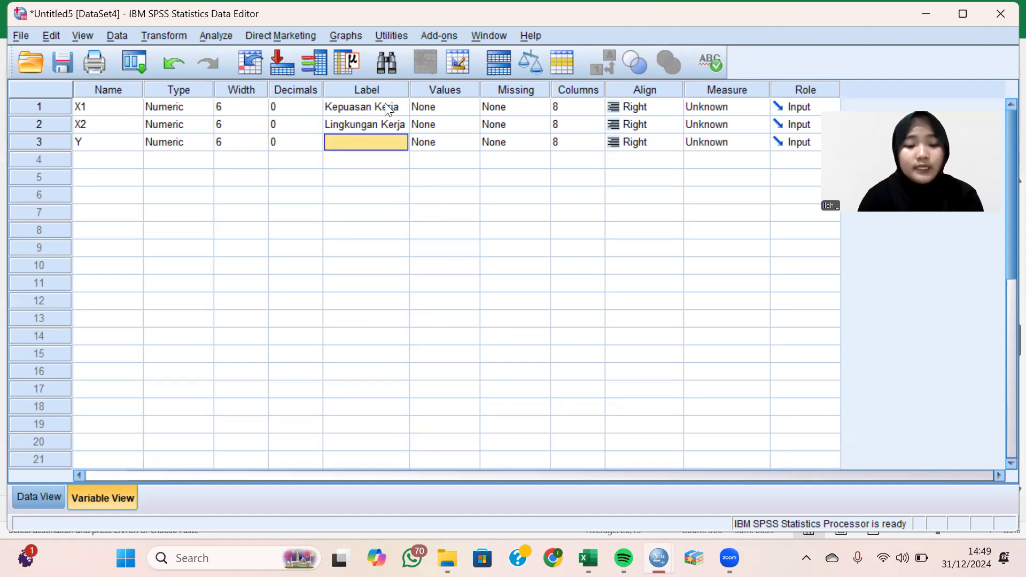
text(Kinerja Karyawan)
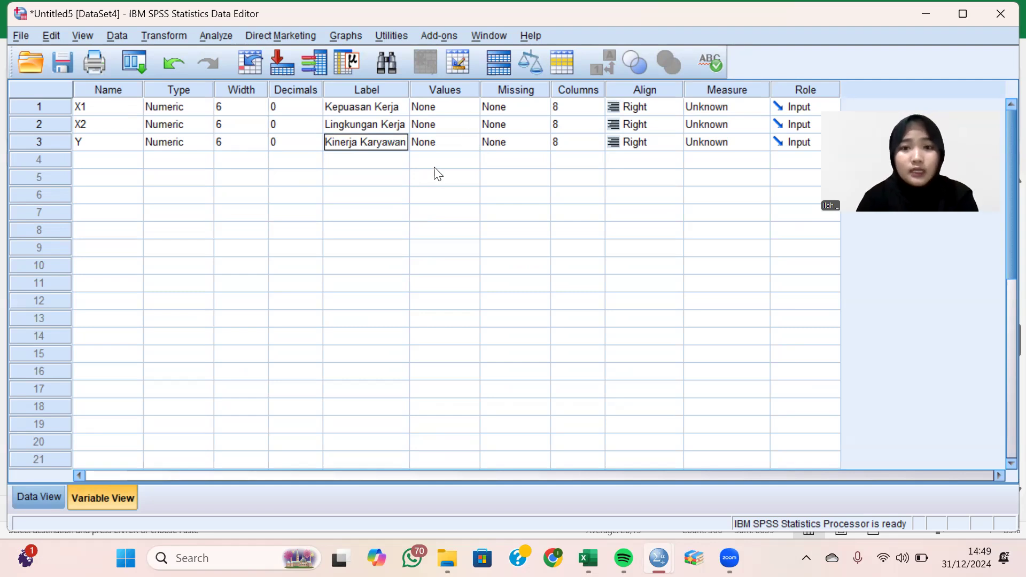
- Set the display column width of variables X1, X2 and Y to 6
click(590, 111)
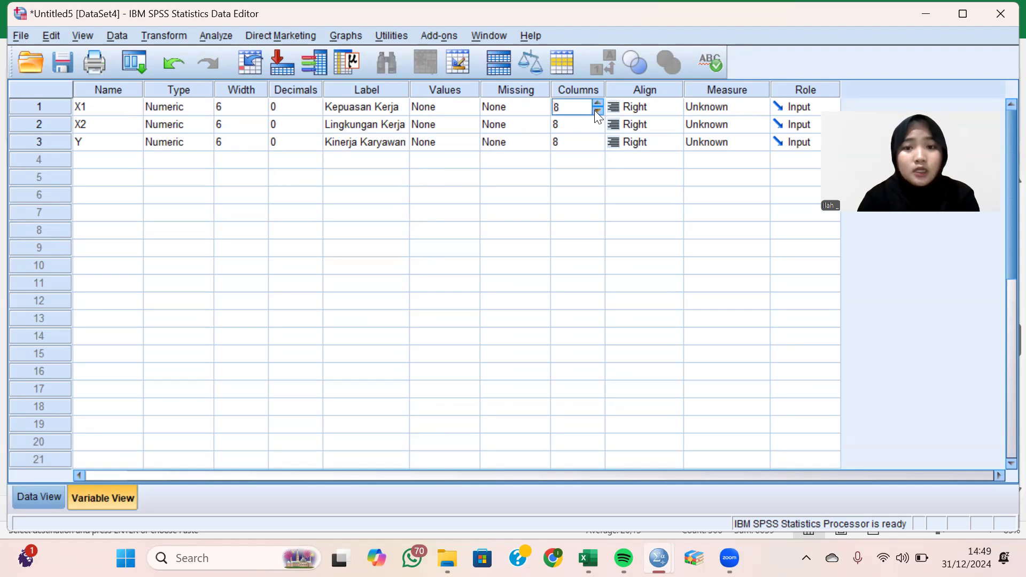
click(595, 111)
click(595, 110)
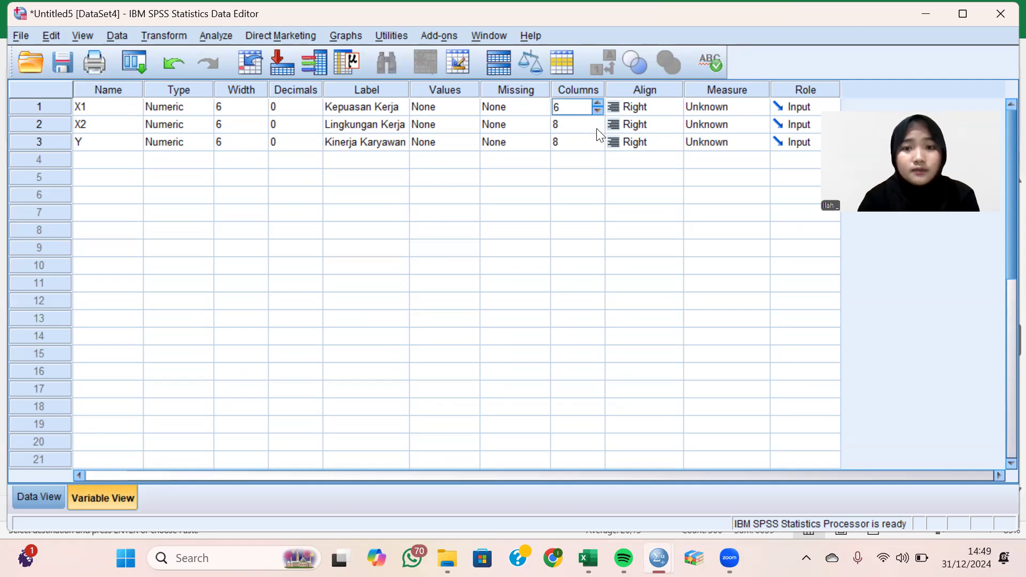
click(597, 129)
click(597, 129)
click(597, 128)
click(598, 146)
click(599, 146)
click(599, 146)
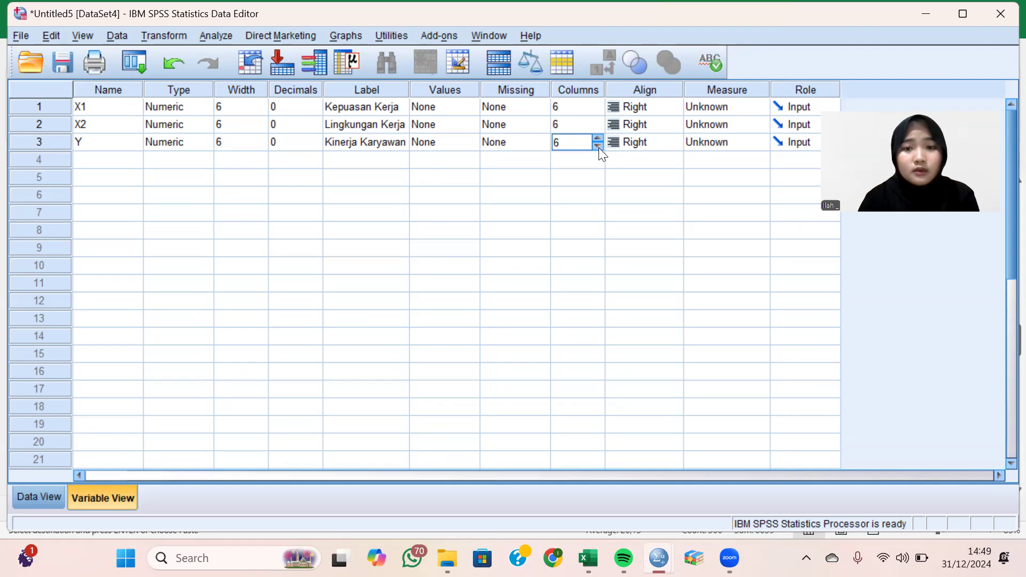
- Set the measurement level of variables X1, X2 and Y to Scale
click(734, 107)
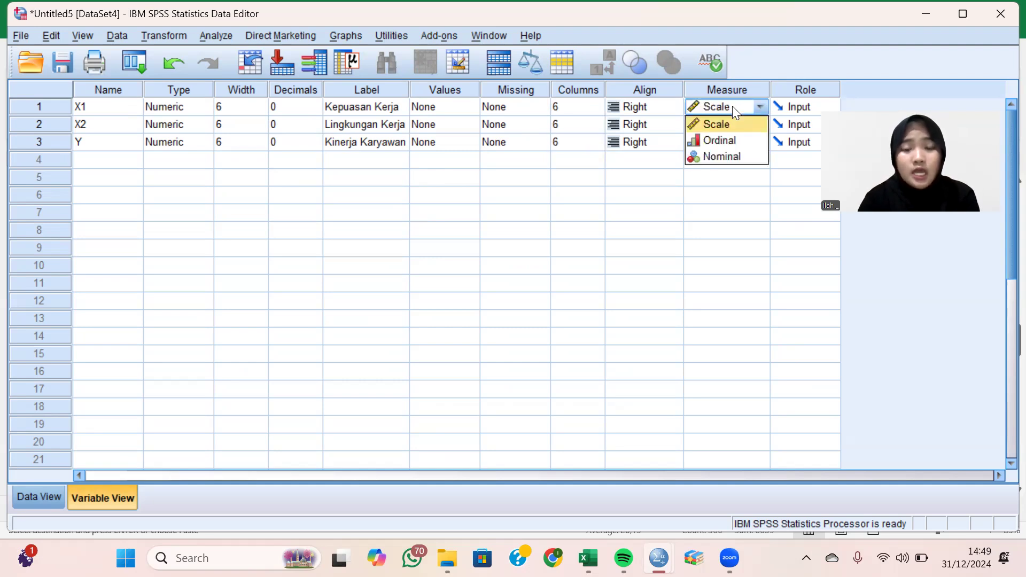
click(733, 105)
click(735, 126)
click(736, 131)
click(736, 143)
click(736, 144)
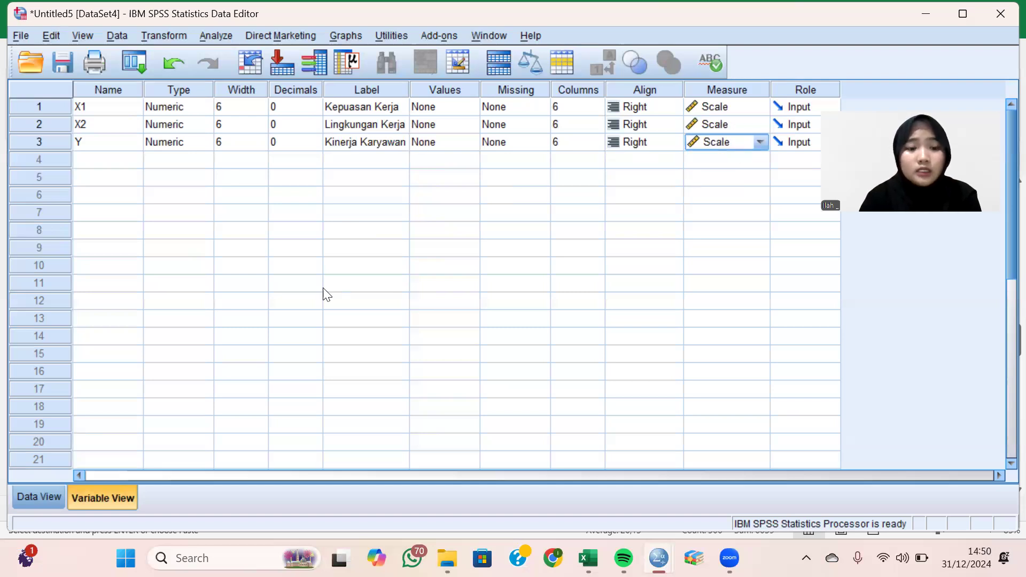
- Start a linear regression in the data view with Kinerja Karyawan [Y] as the dependent variable
click(23, 499)
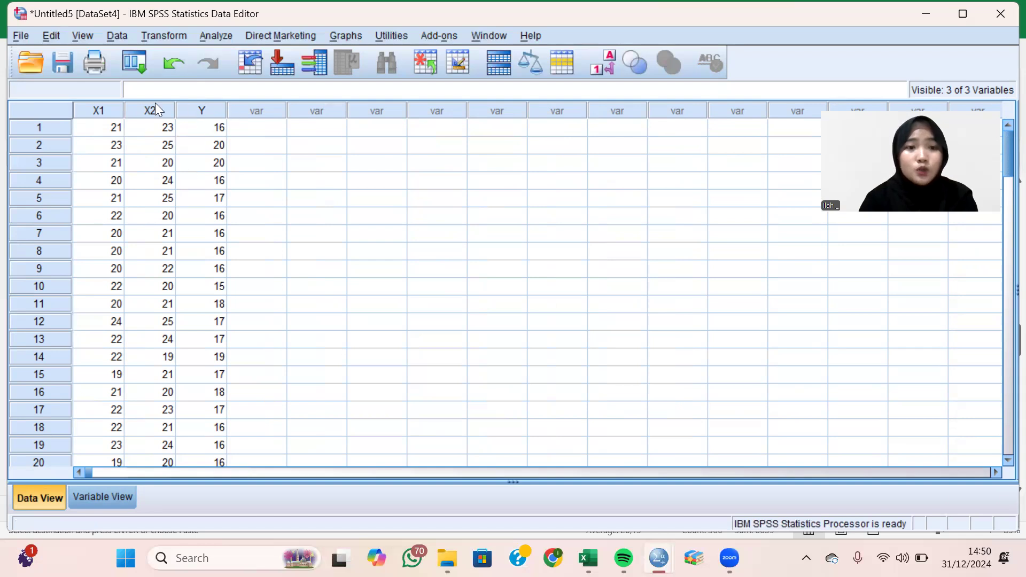
click(216, 36)
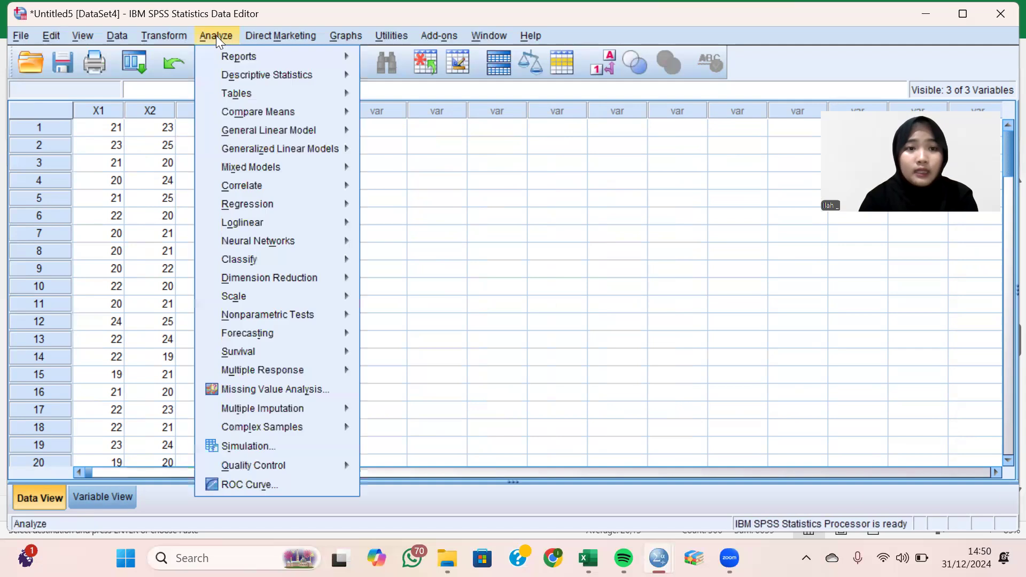
mouse_move(256, 203)
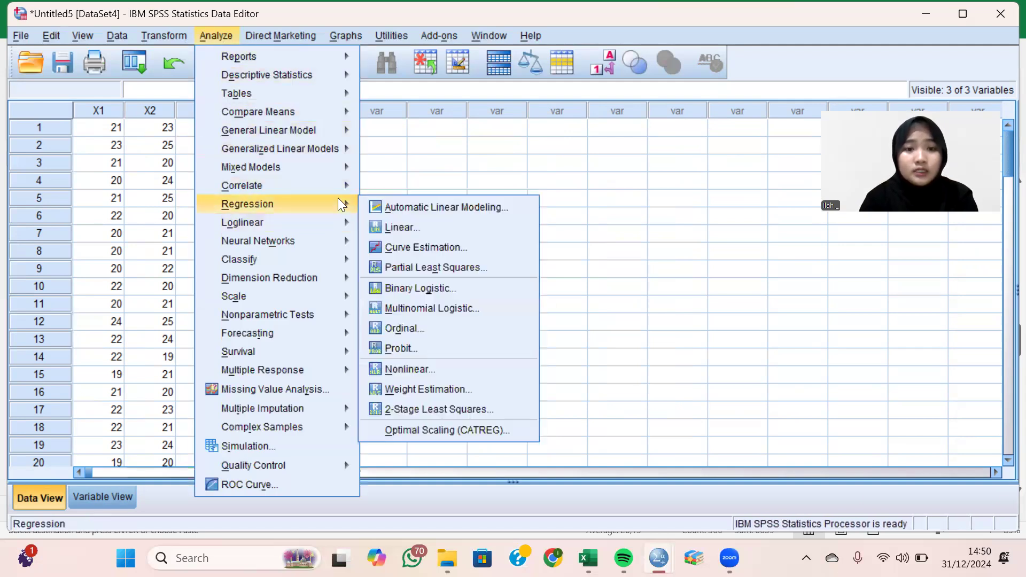
click(376, 227)
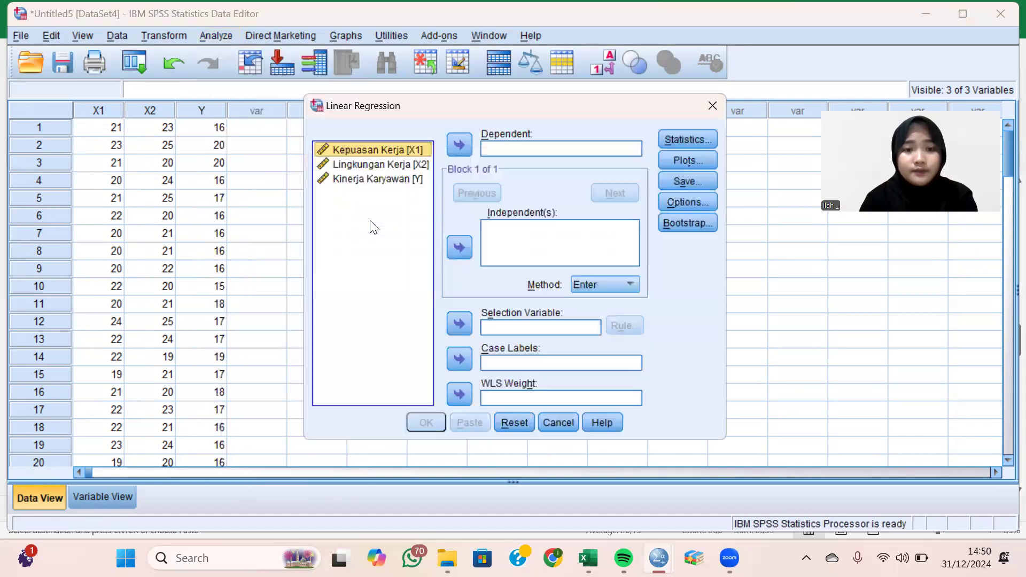
shift+click(412, 184)
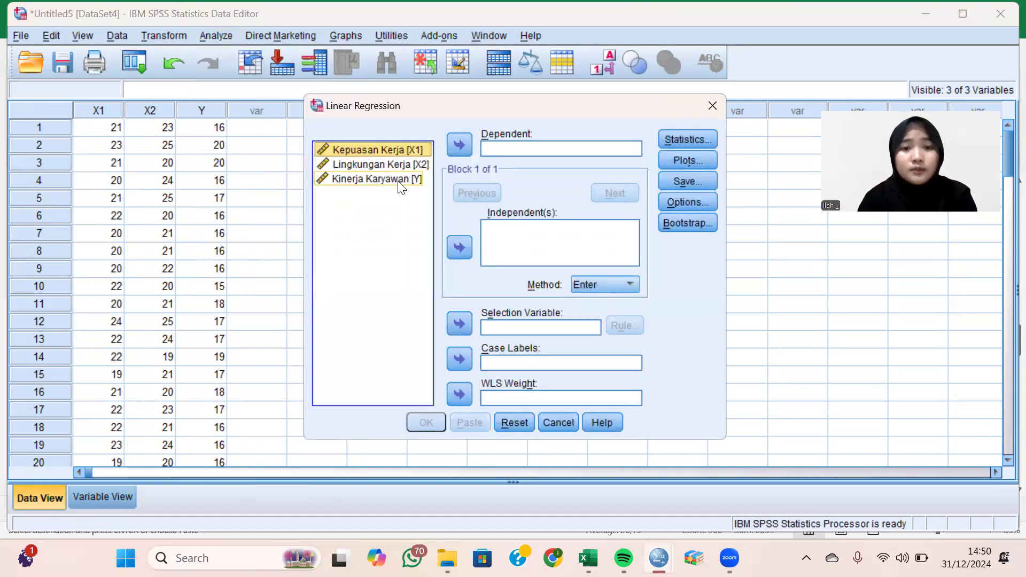
click(400, 186)
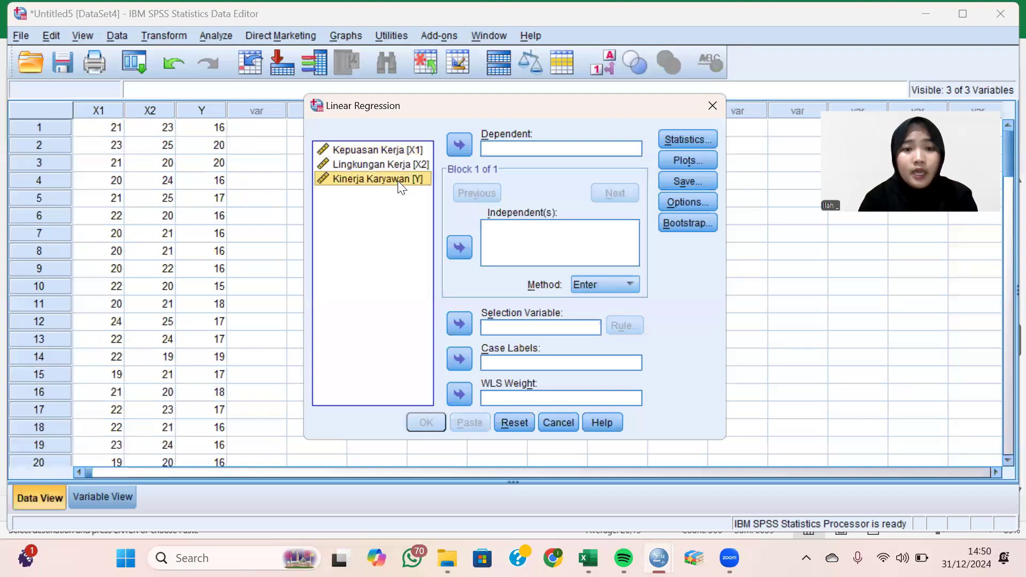
click(461, 144)
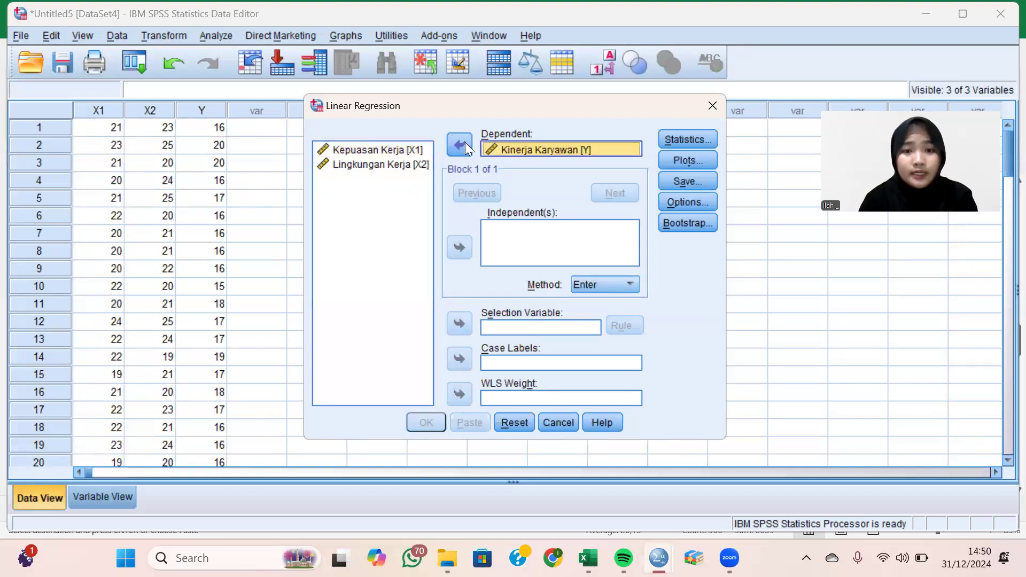
- Add Kepuasan Kerja [X1] and Lingkungan Kerja [X2] as the independent variables of the regression
click(414, 150)
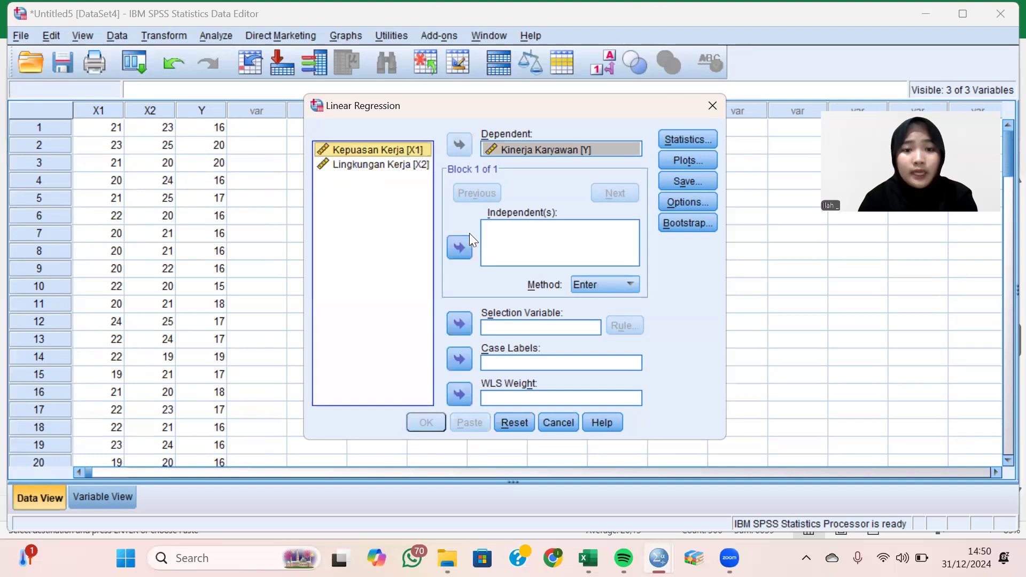
click(461, 247)
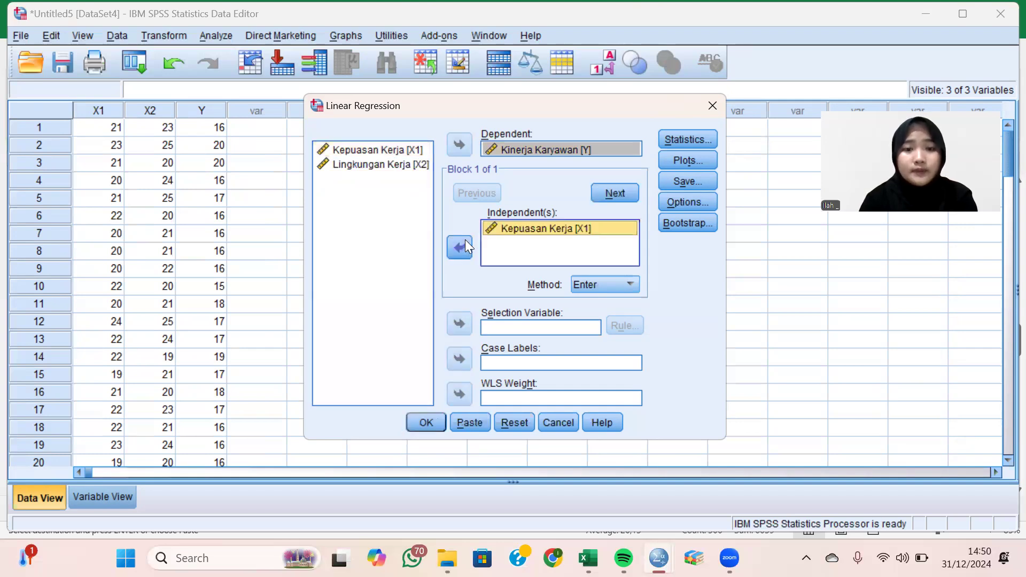
click(418, 166)
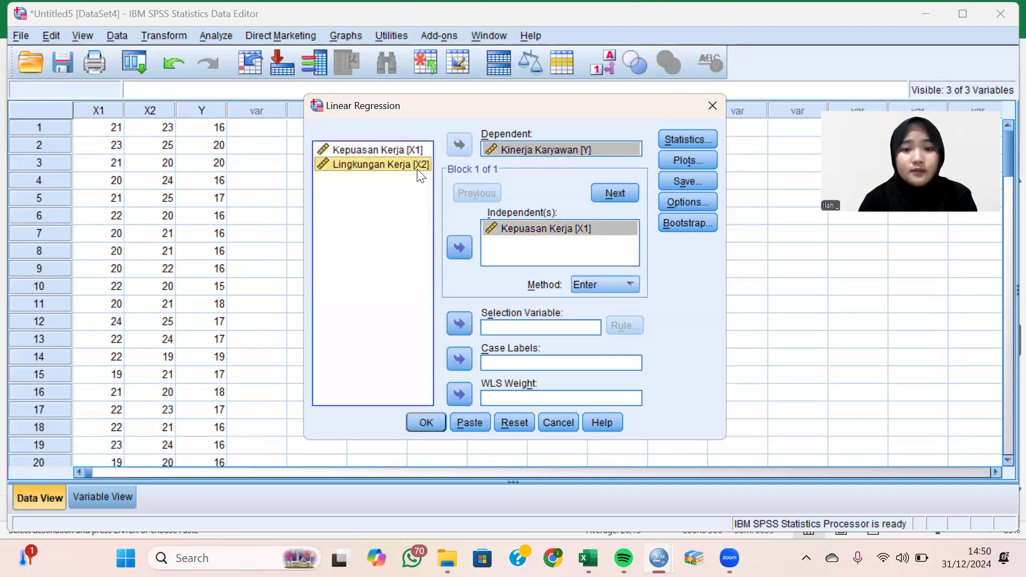
click(462, 251)
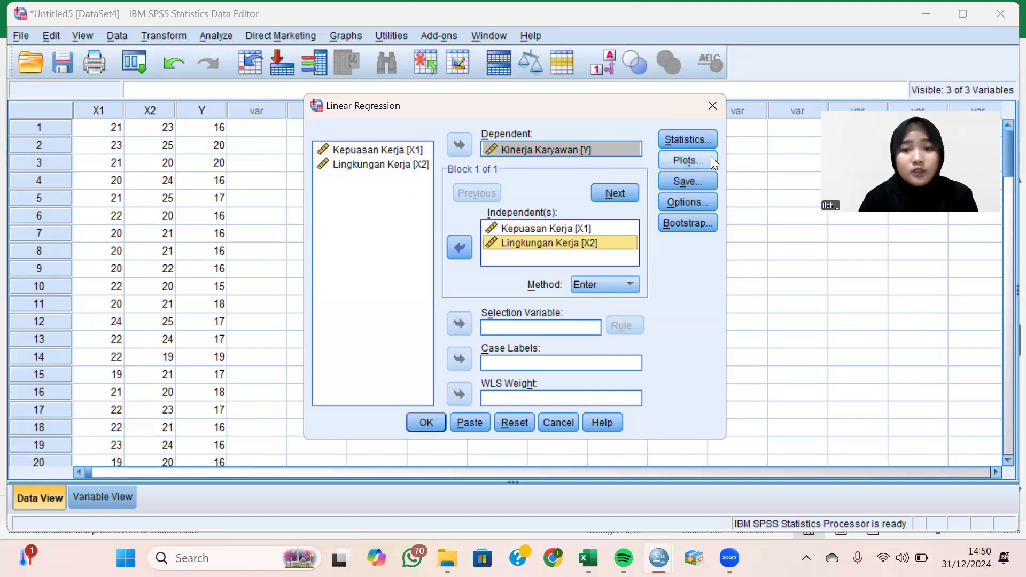
- Run the regression with unstandardized residuals saved as a new variable, and return to the dataset after viewing the output
click(675, 180)
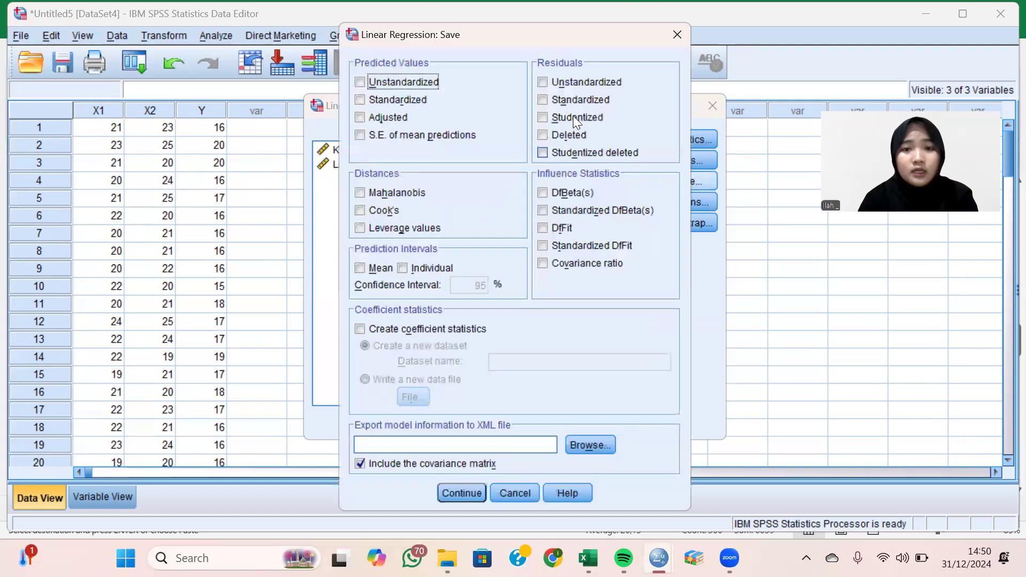
click(544, 84)
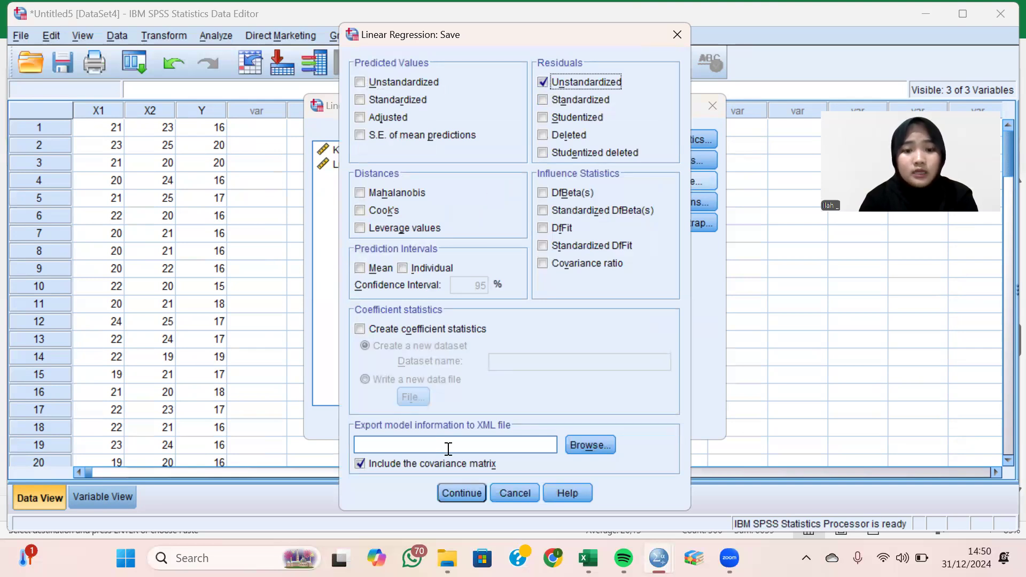
click(456, 492)
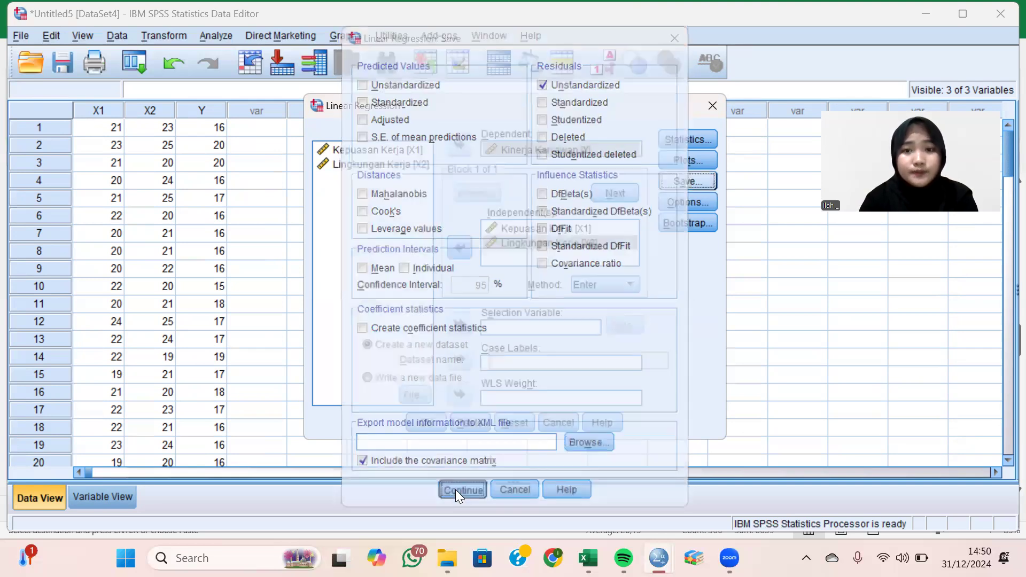
click(429, 424)
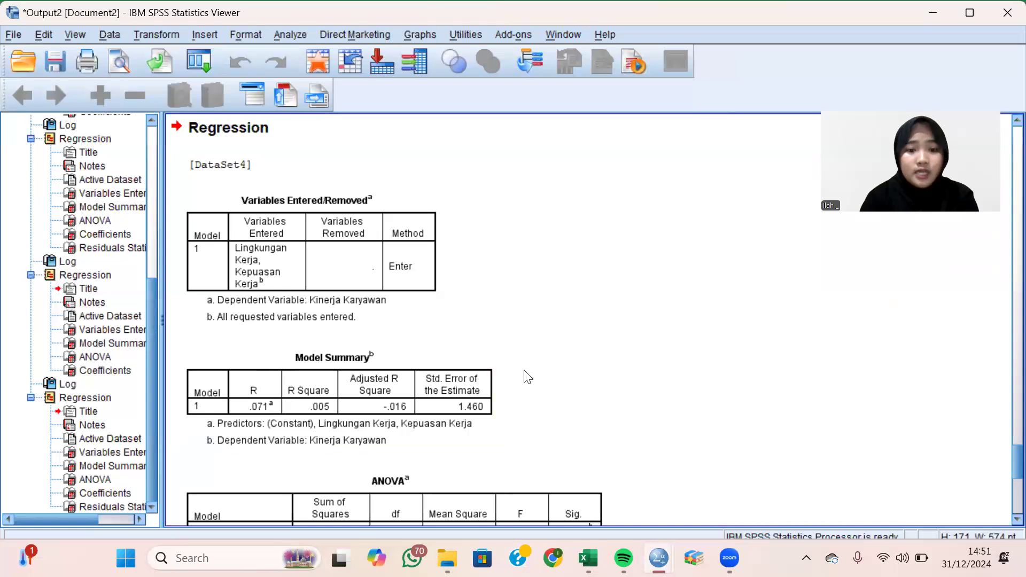
scroll(524, 370, down, 10)
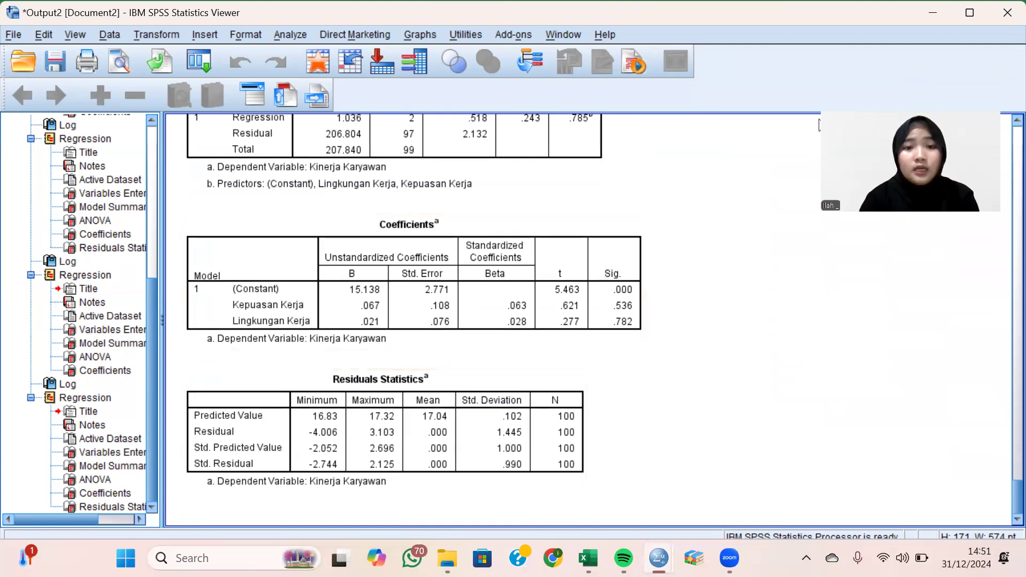
click(932, 15)
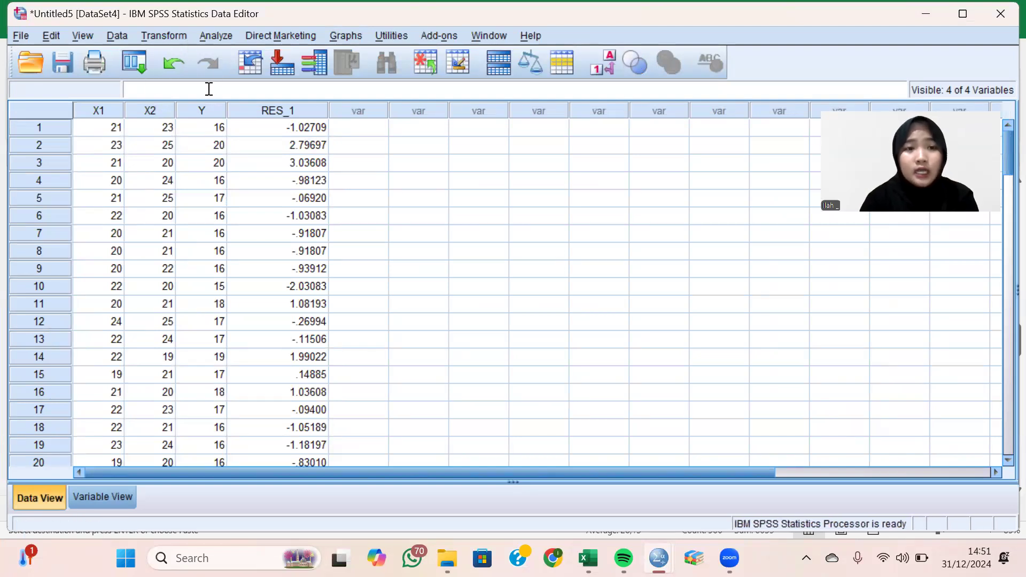
- Start a Compute Variable operation with ABS_RES as the target variable
click(171, 36)
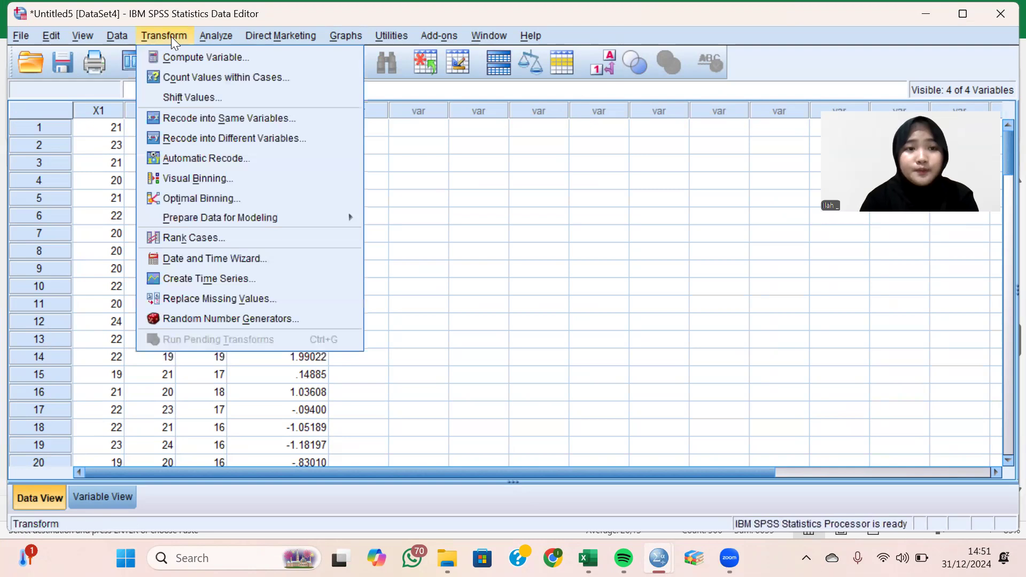
click(198, 57)
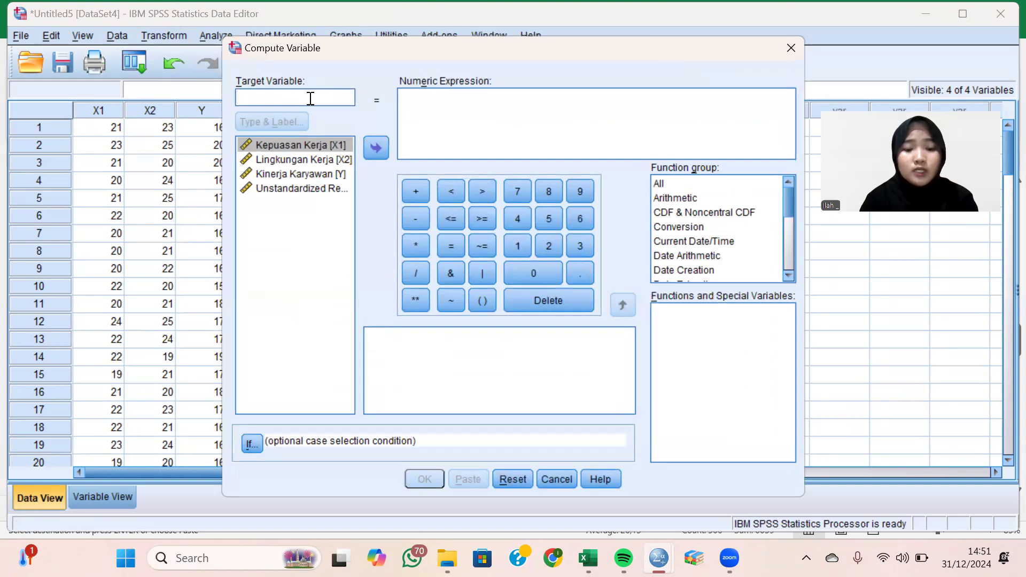
text(A)
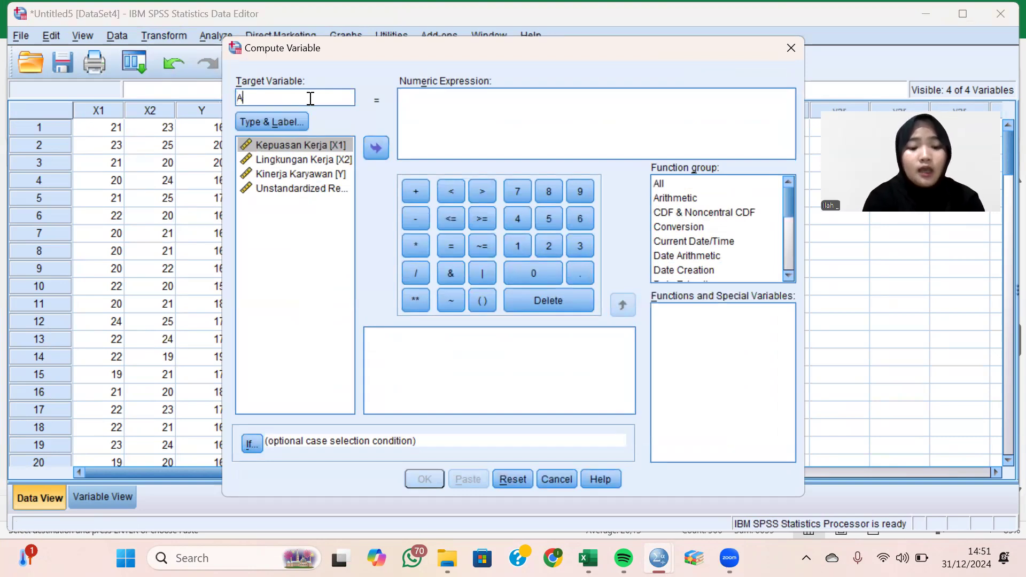
text(BS_)
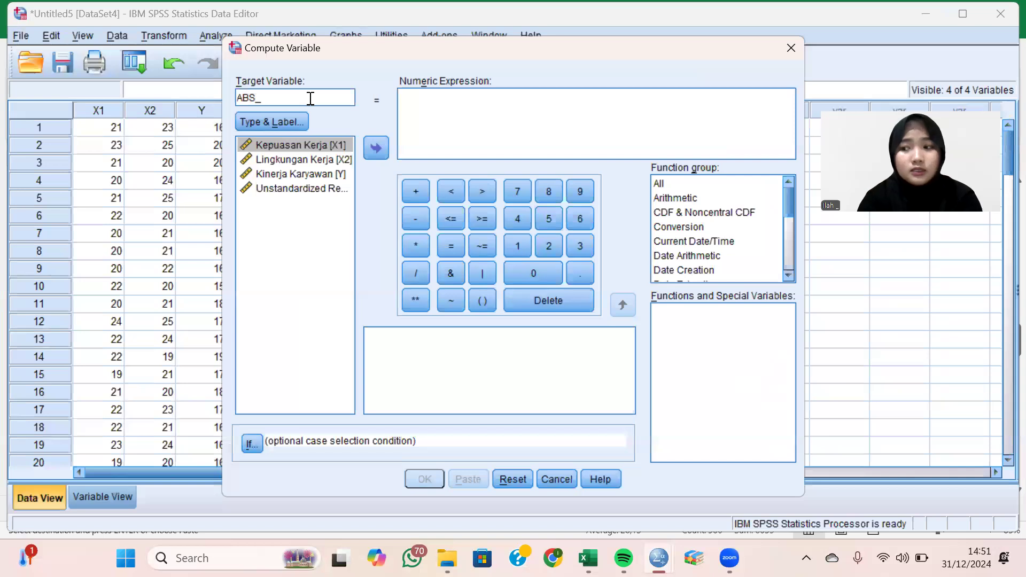
text(R)
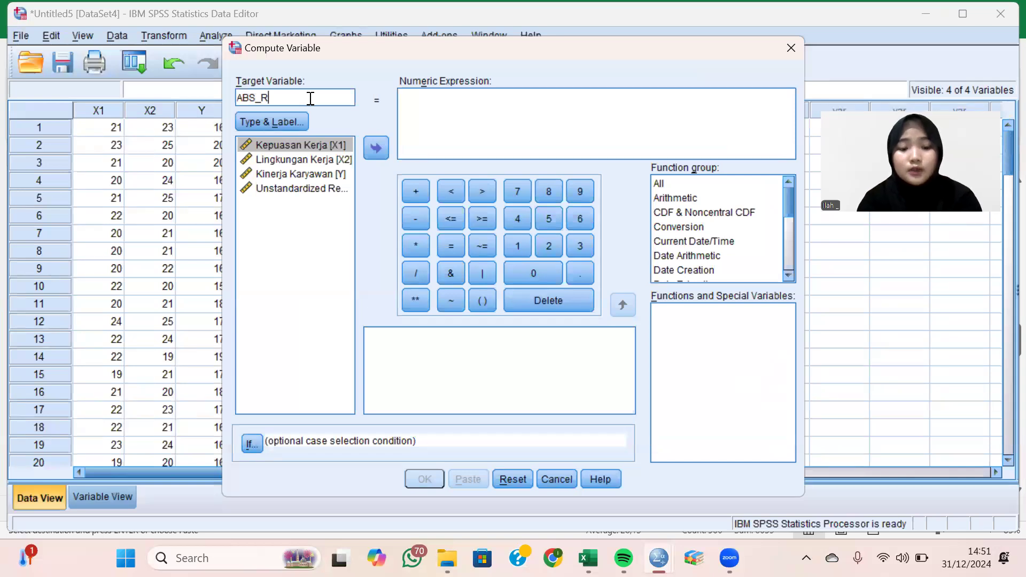
text(ES)
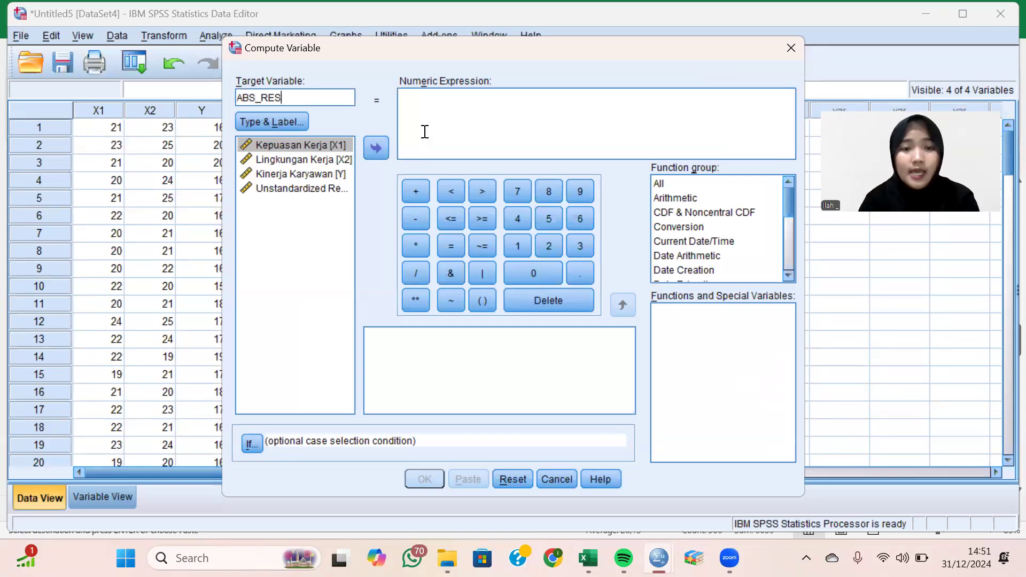
- Compute the target variable with the expression ABS(RES_1), using the Abs function from the All group on the unstandardized residual
click(668, 185)
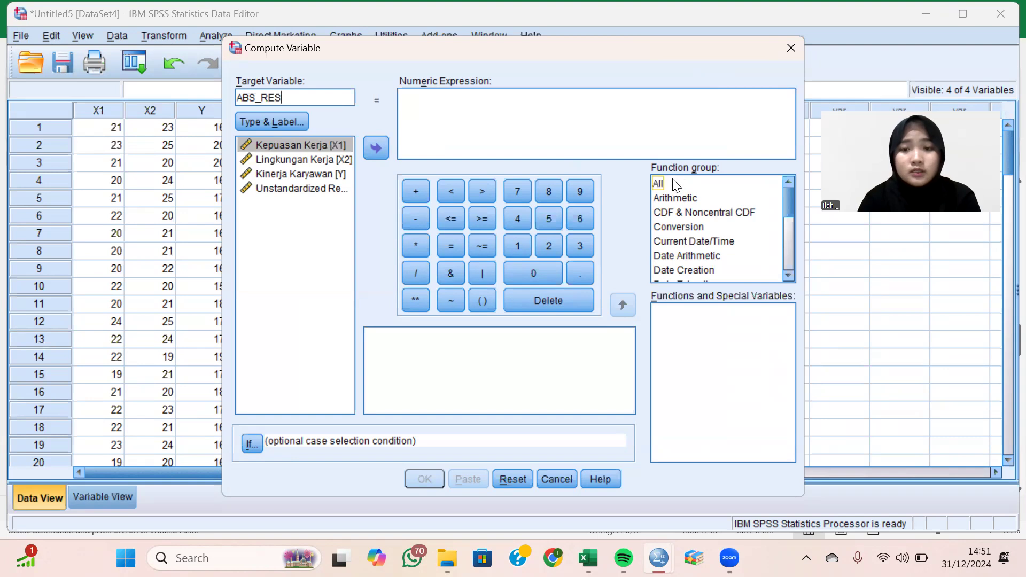
click(673, 184)
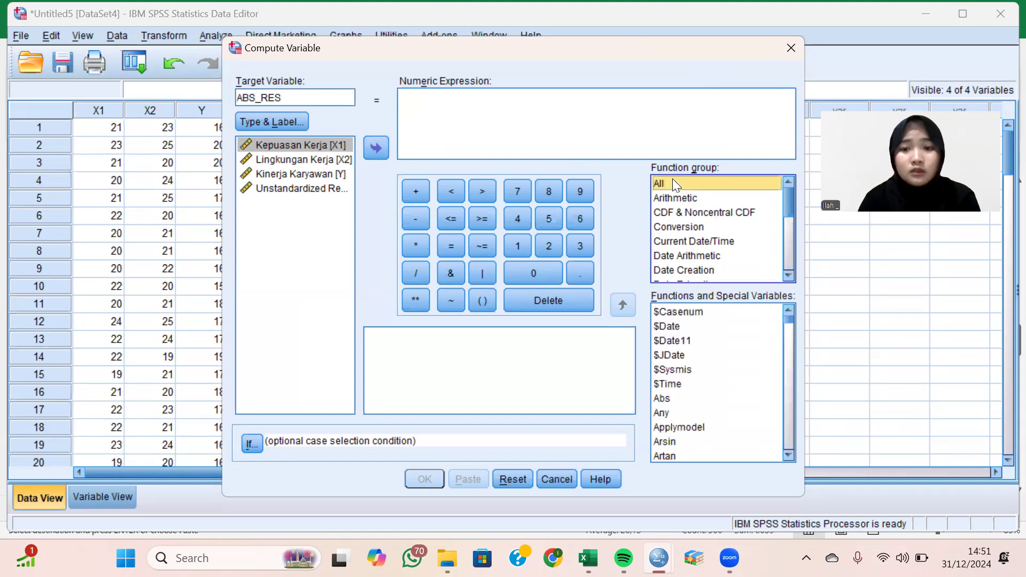
click(687, 400)
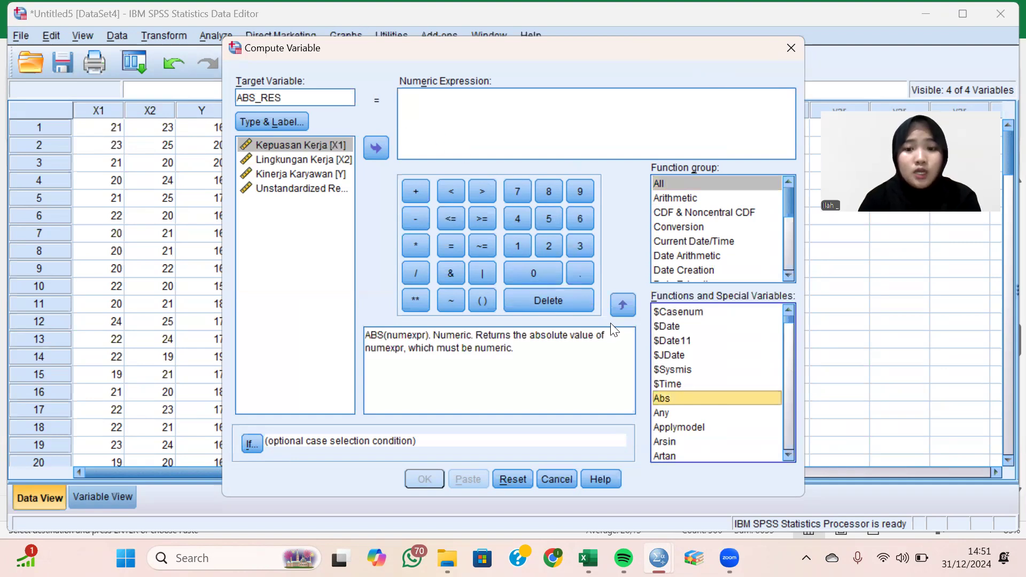
click(623, 305)
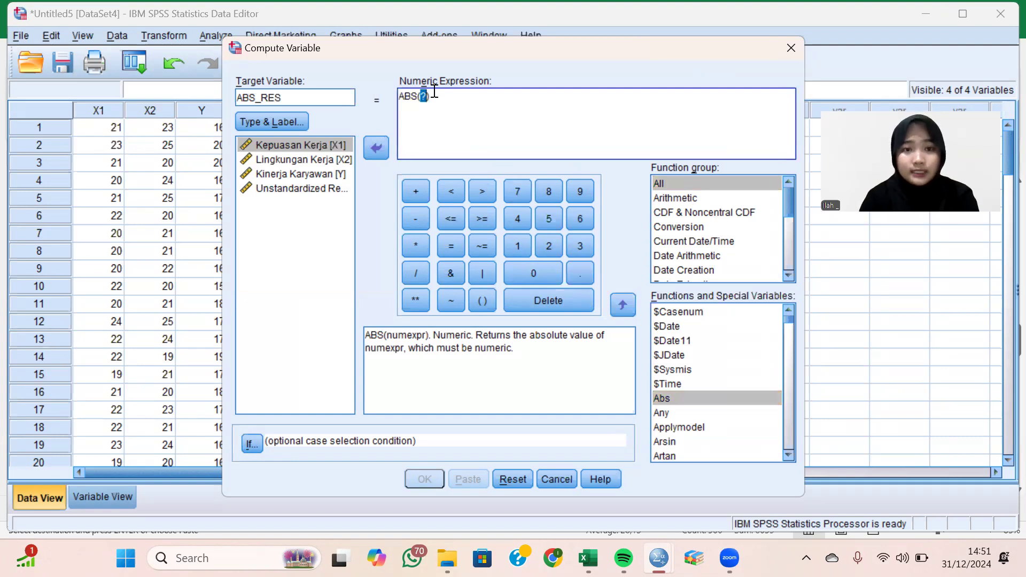
click(321, 188)
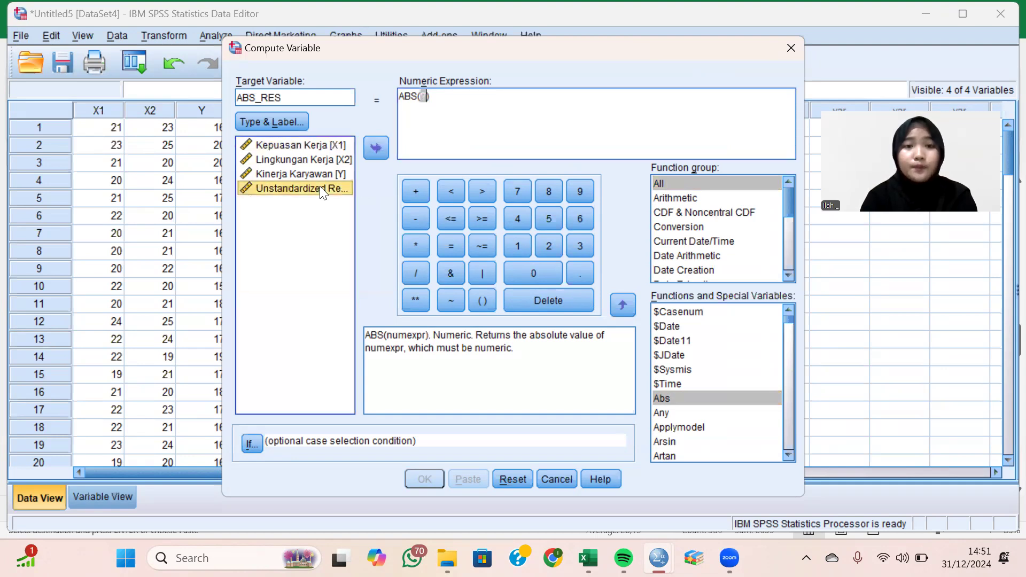
click(367, 150)
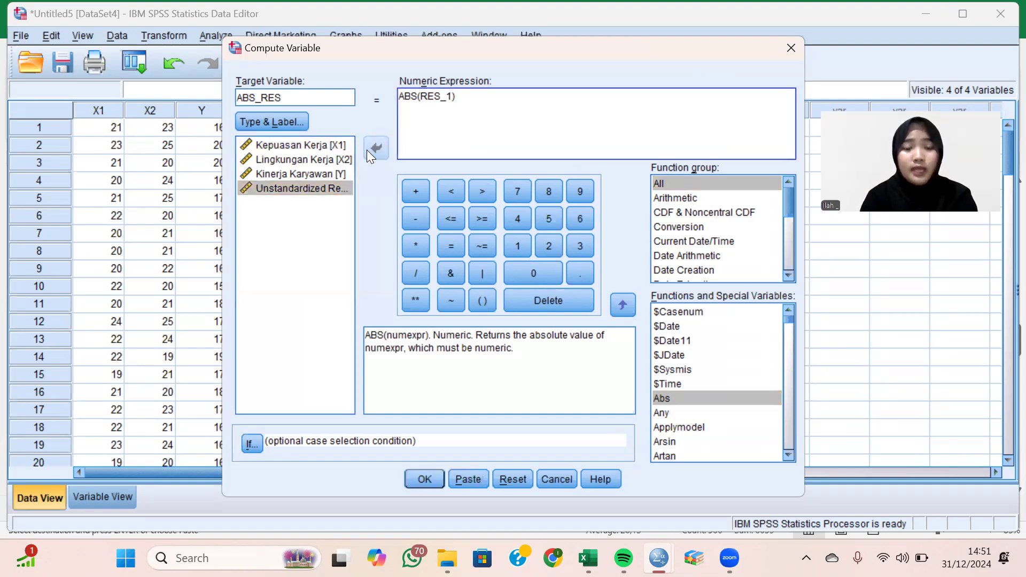
click(434, 481)
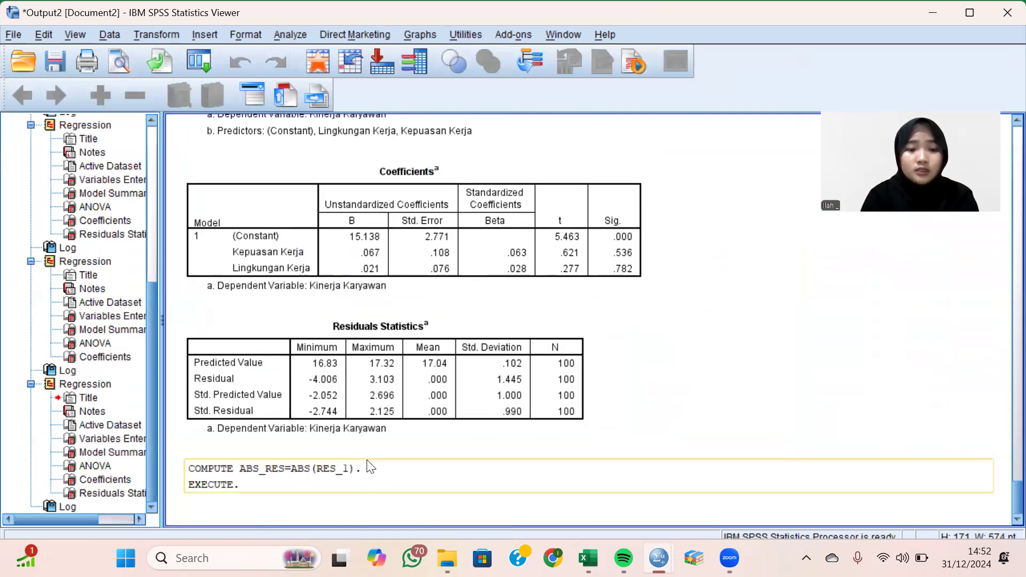
click(215, 503)
click(279, 484)
click(372, 376)
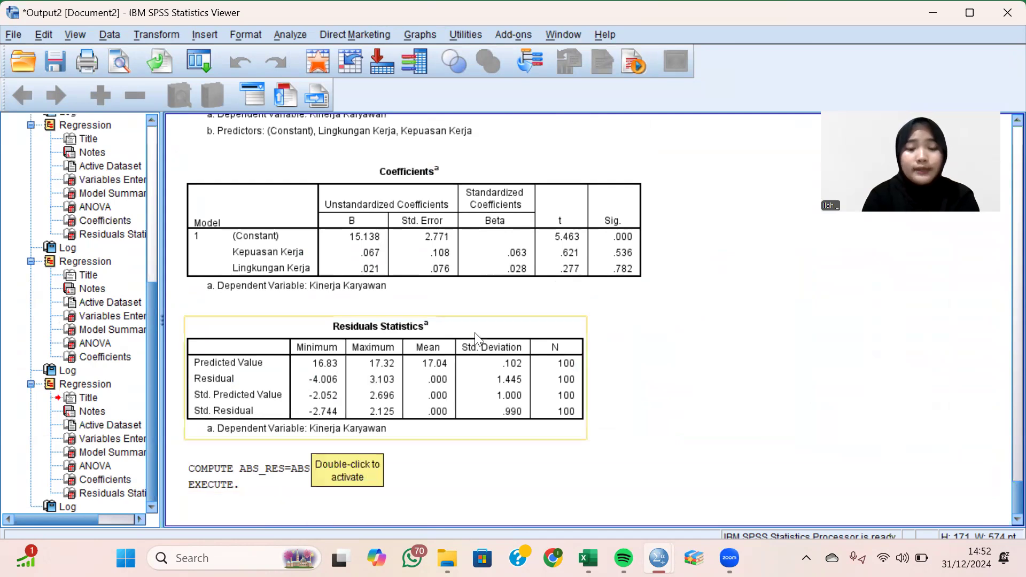
click(537, 311)
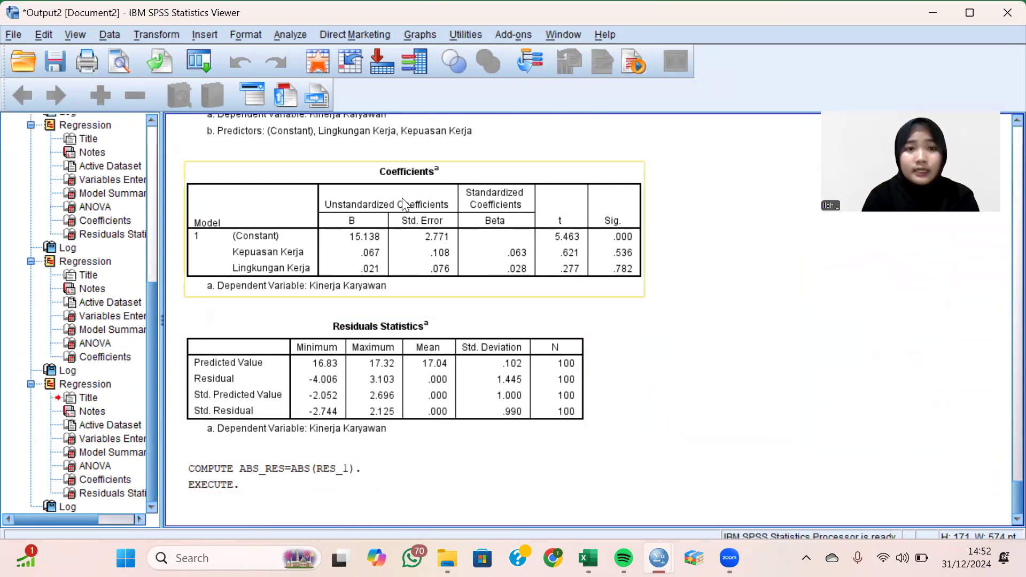
- Return to the dataset and set up a linear regression with ABS_RES replacing Kinerja Karyawan [Y] as the dependent variable
click(934, 16)
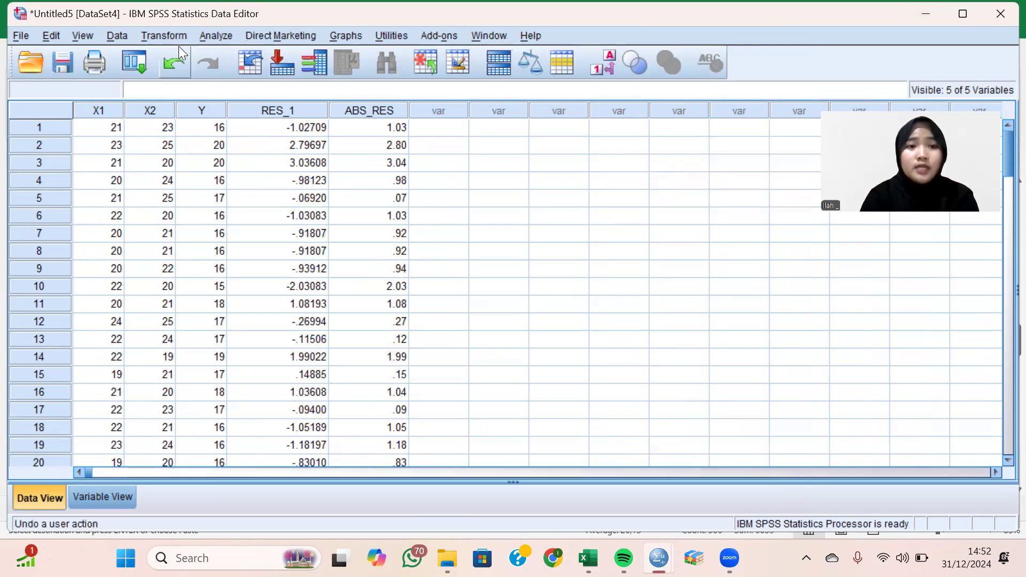
click(209, 36)
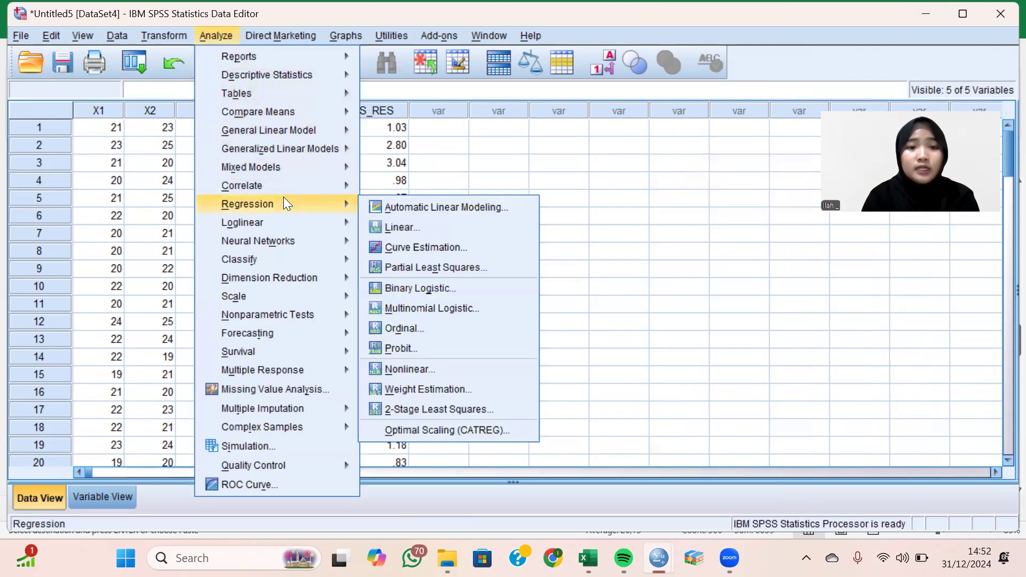
mouse_move(357, 224)
mouse_move(351, 205)
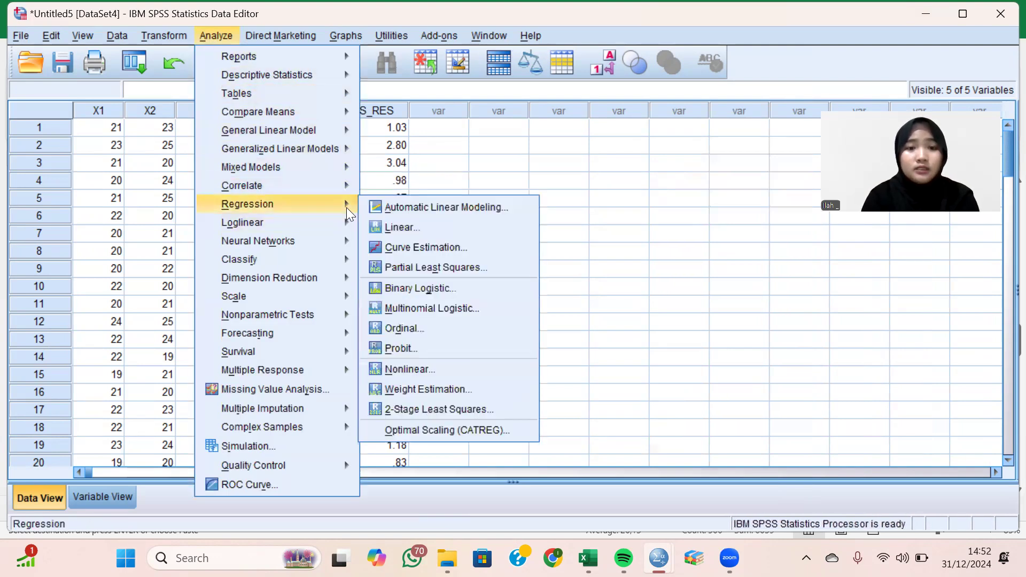
click(377, 228)
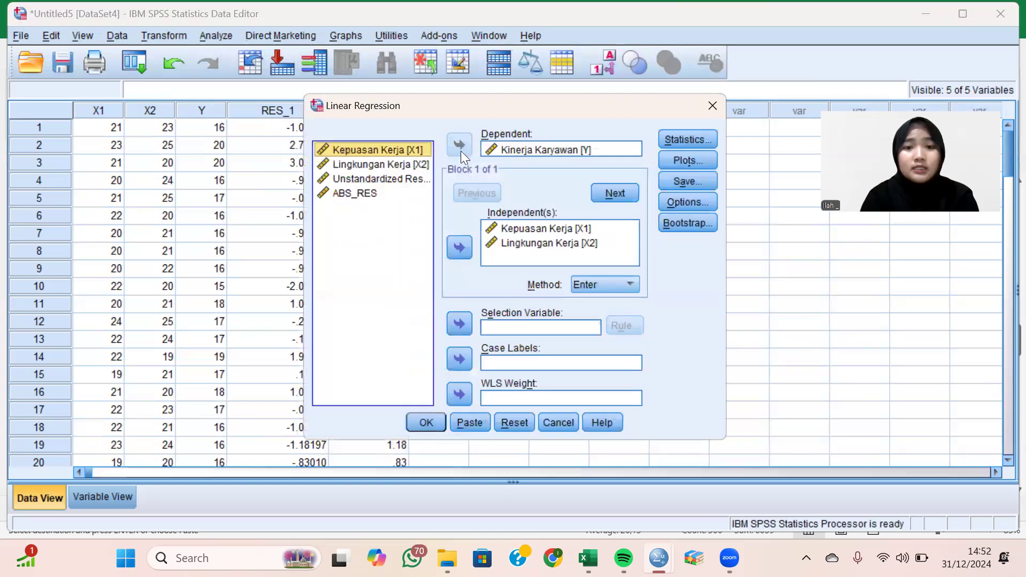
click(493, 149)
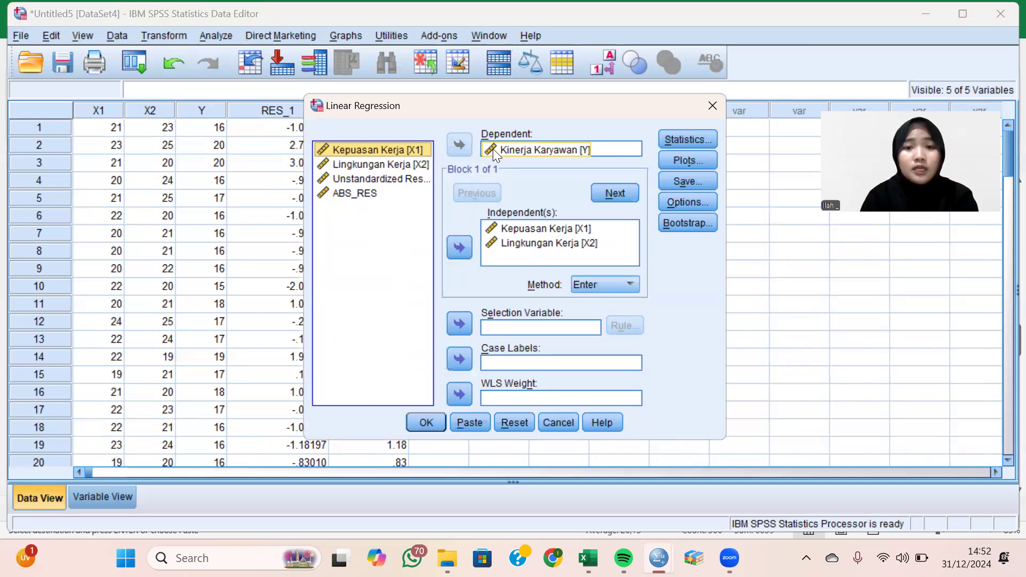
click(493, 149)
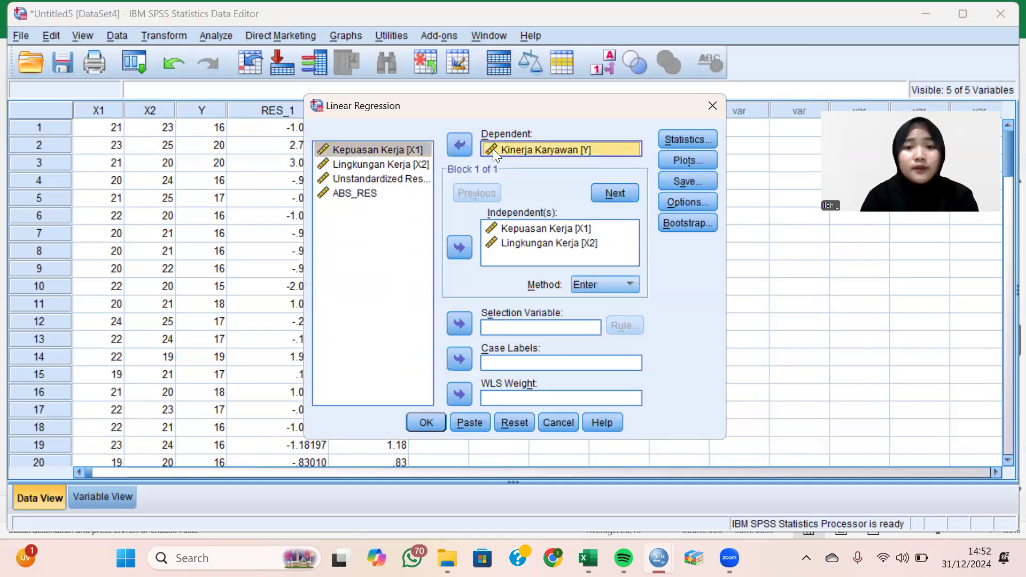
click(449, 140)
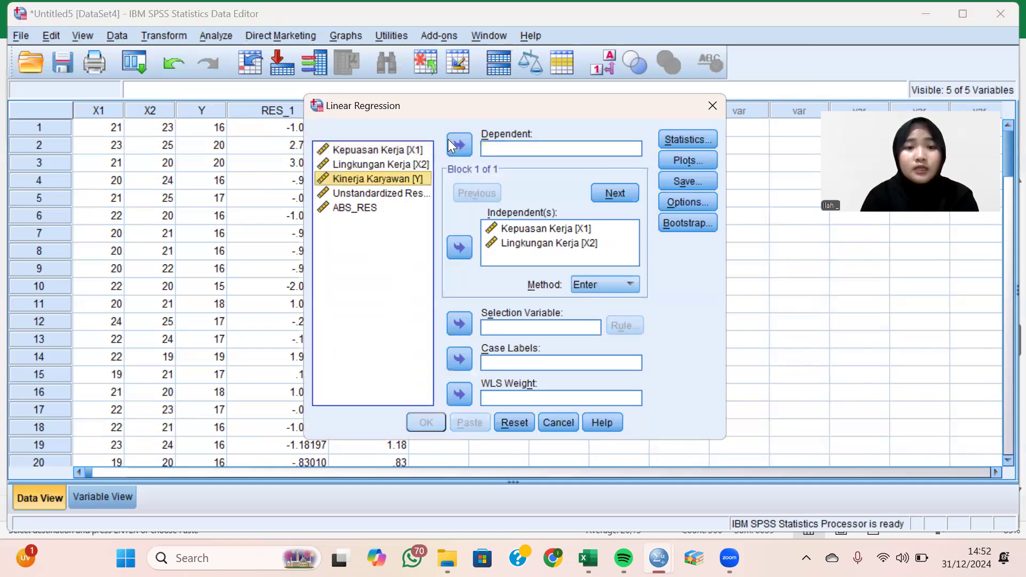
click(378, 209)
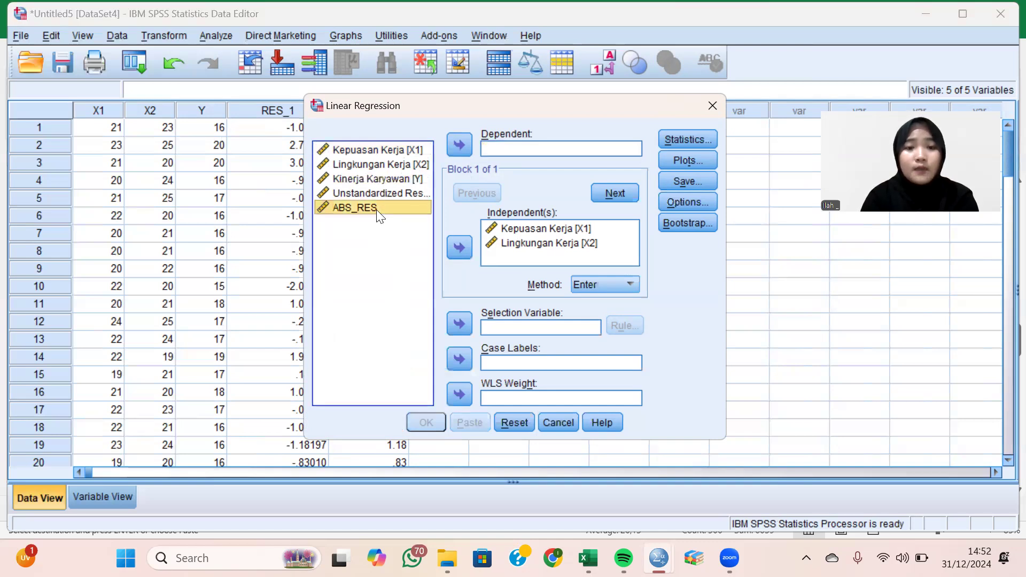
click(460, 144)
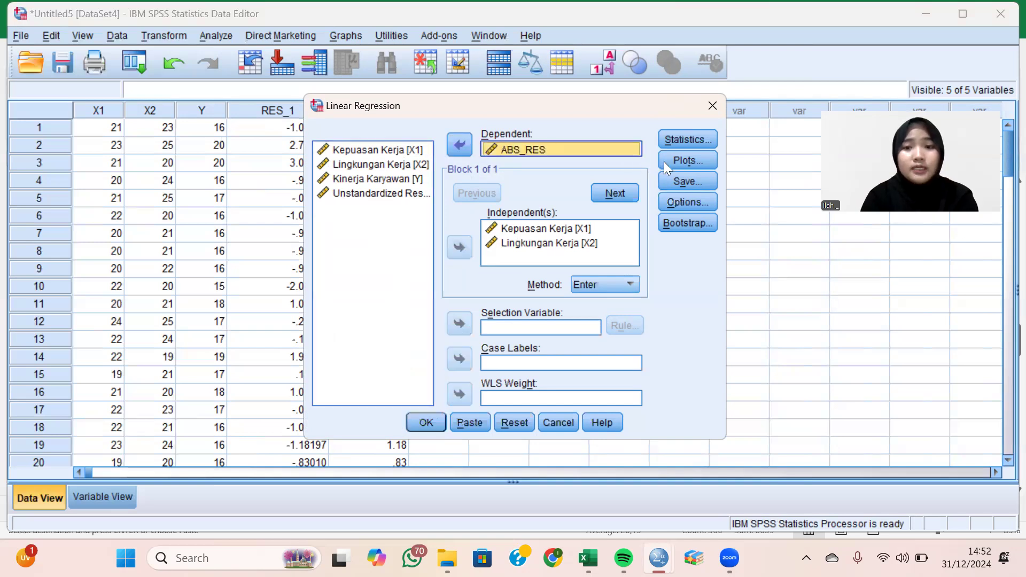
- Run the regression without saving unstandardized residuals, and examine the significance values in the resulting Coefficients table
click(675, 180)
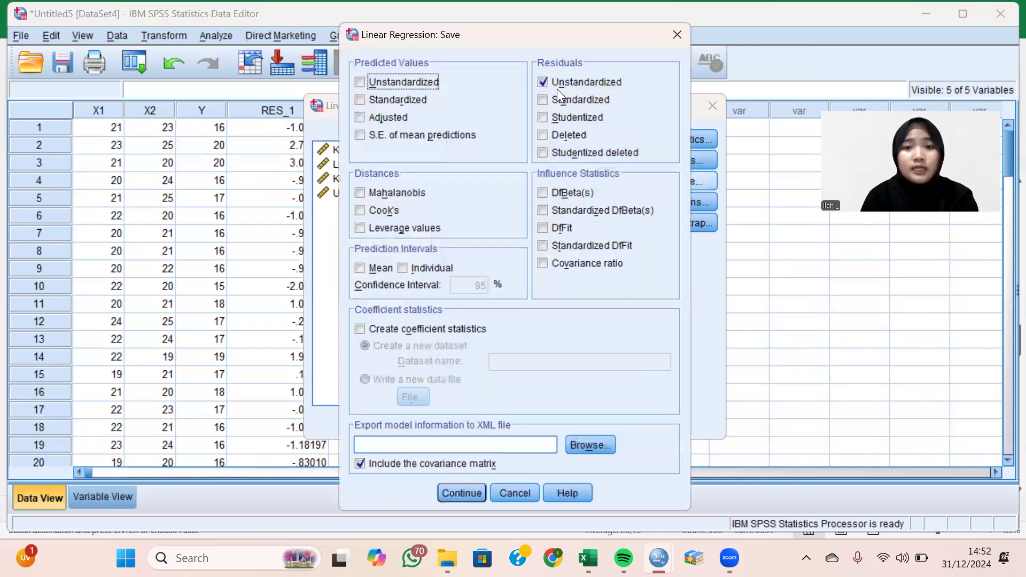
click(543, 86)
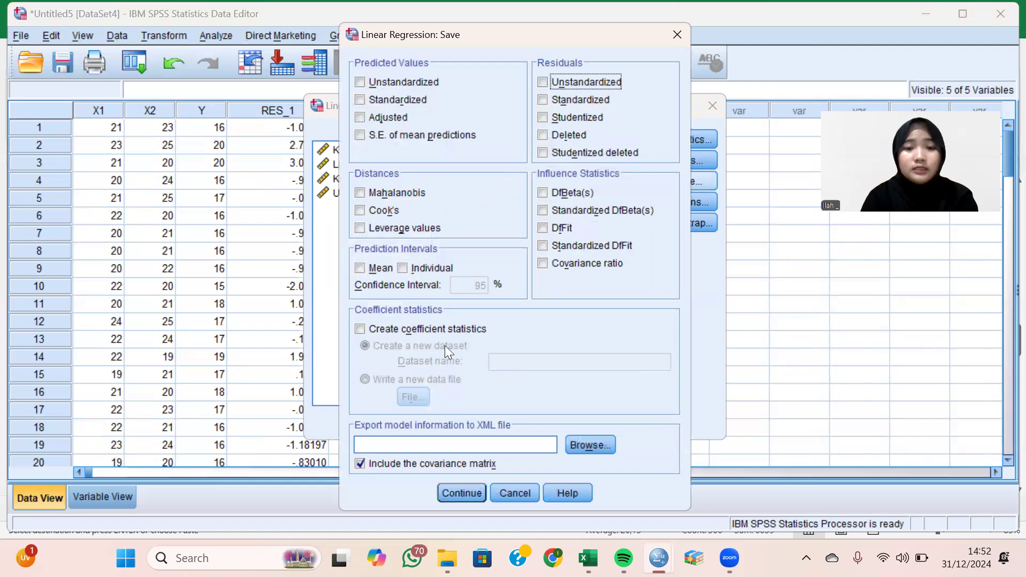
click(453, 492)
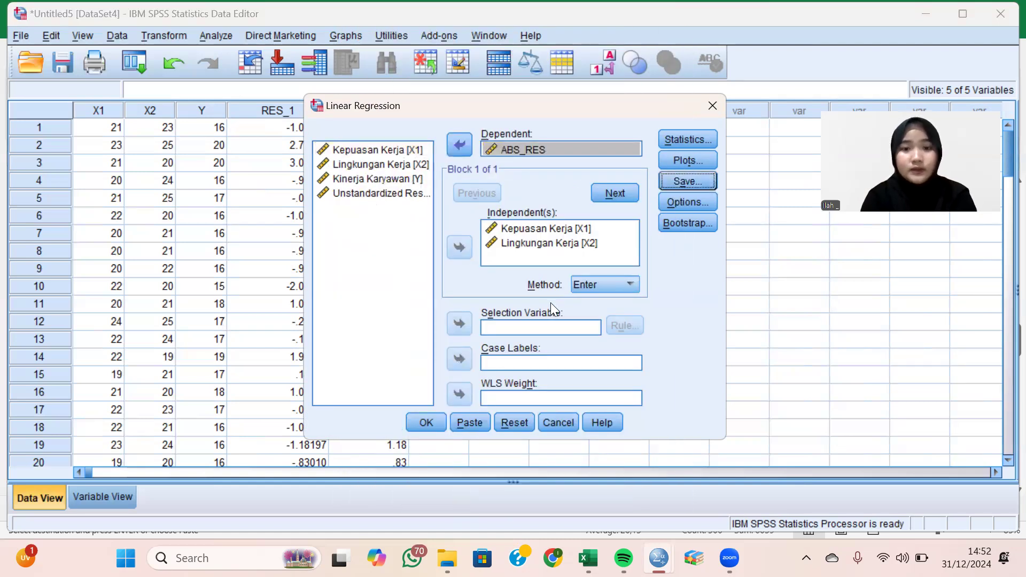
click(428, 422)
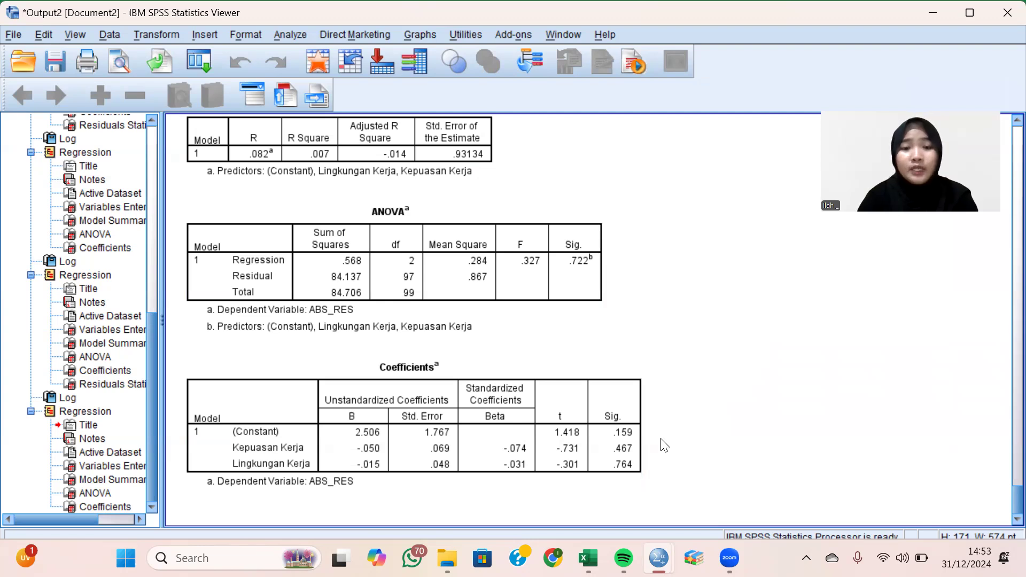
click(592, 429)
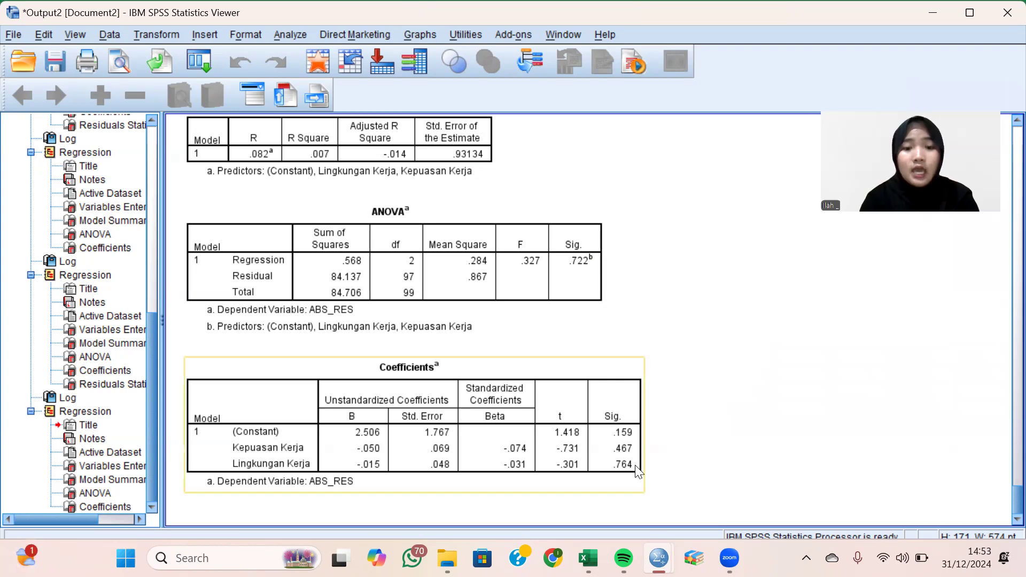
click(706, 423)
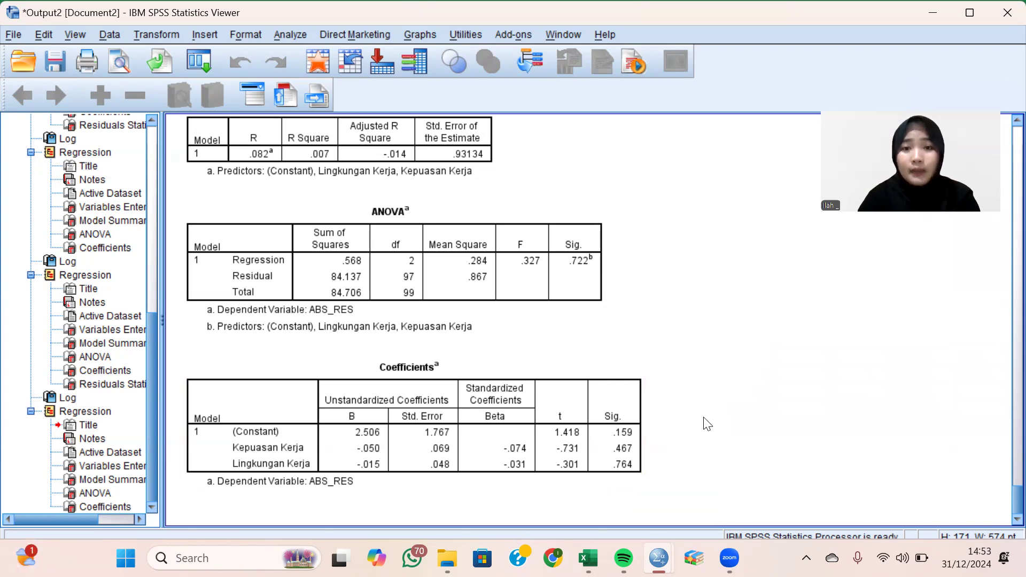